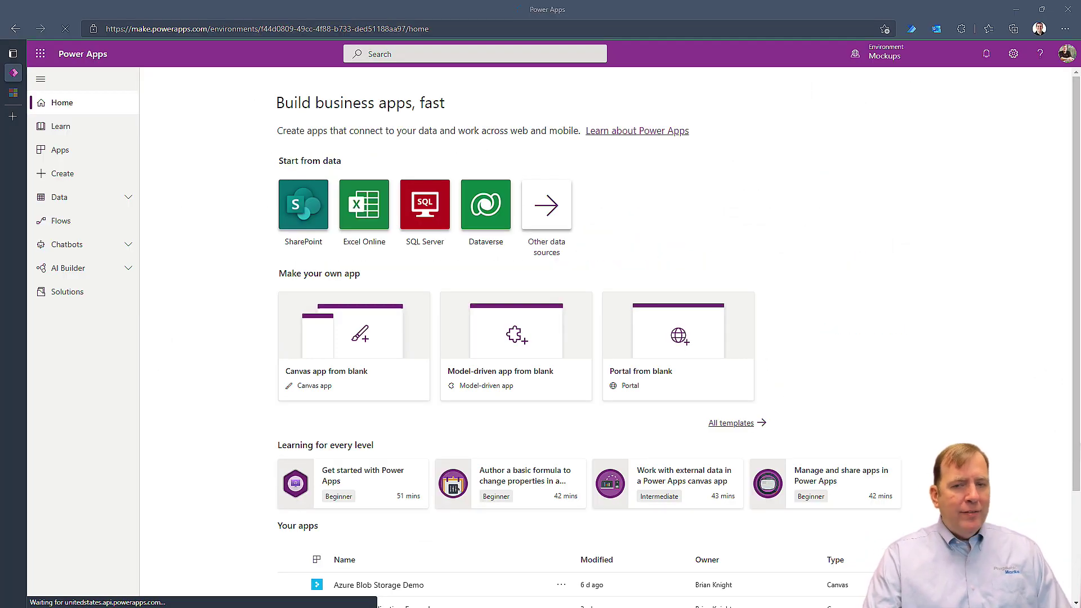
Launch the Power Platform admin center in a new tab from the Power Apps settings gear
{"action": "left_click", "coordinate": [1012, 54]}
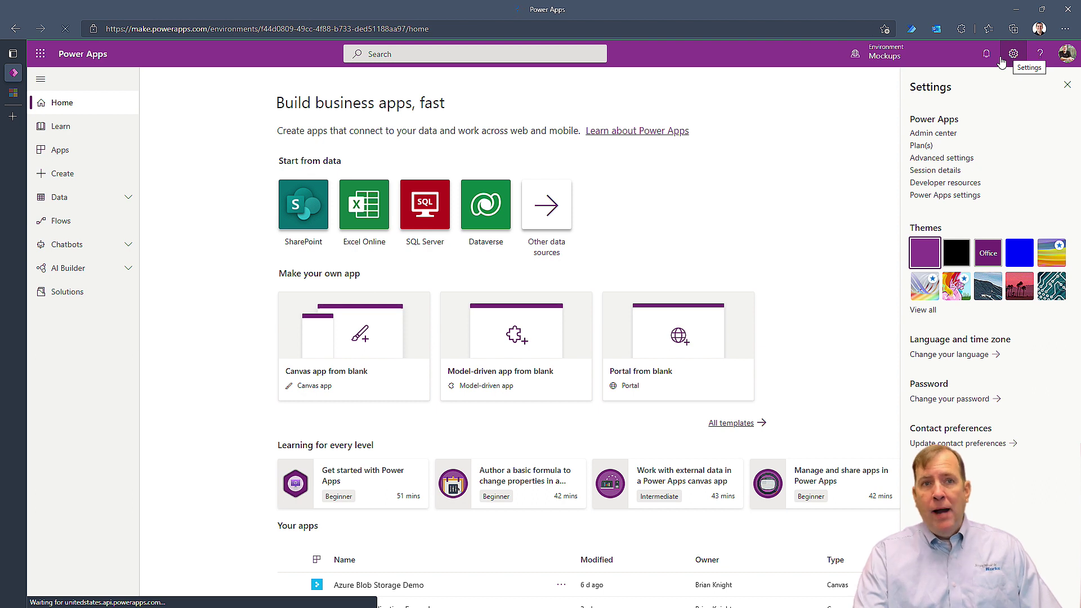
{"action": "left_click", "coordinate": [944, 134]}
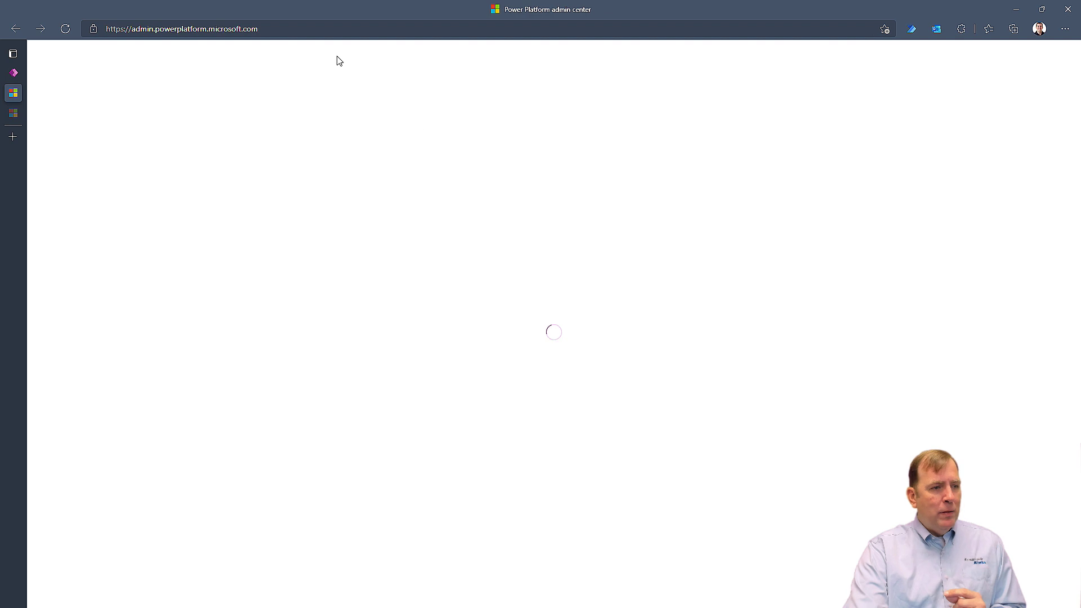
Check the admin center address and its settings pane, moving between browser tabs
{"action": "left_click", "coordinate": [211, 32]}
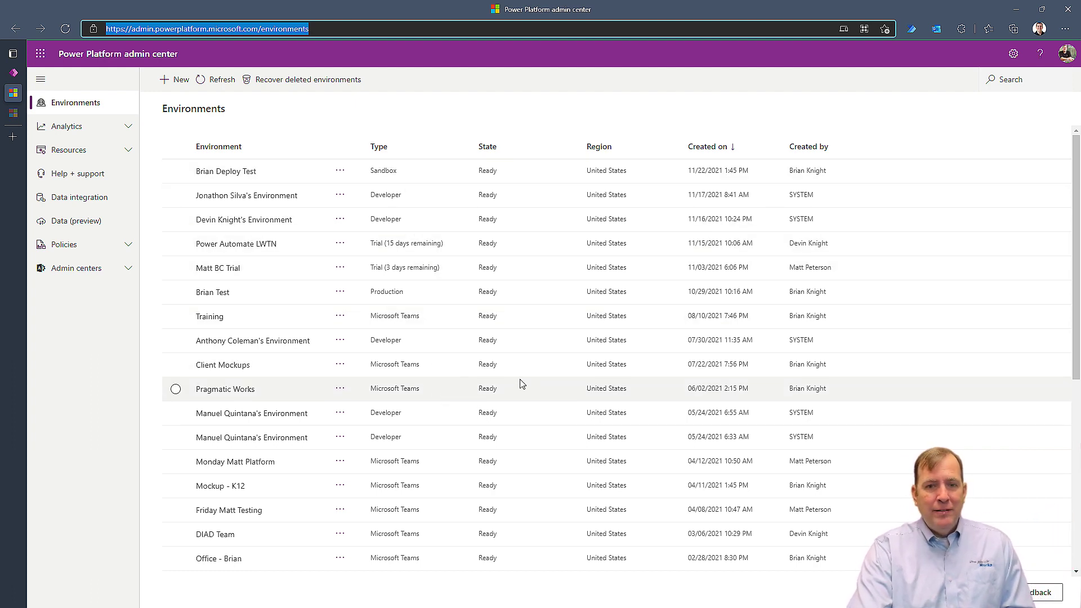
{"action": "left_click", "coordinate": [1013, 58]}
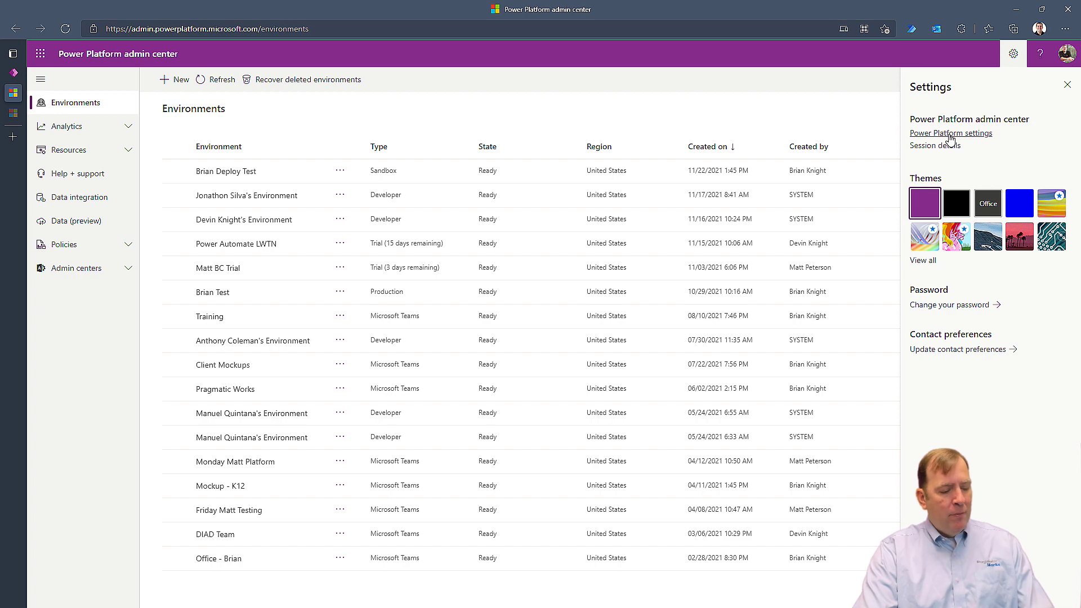
{"action": "key", "text": "ctrl+Tab"}
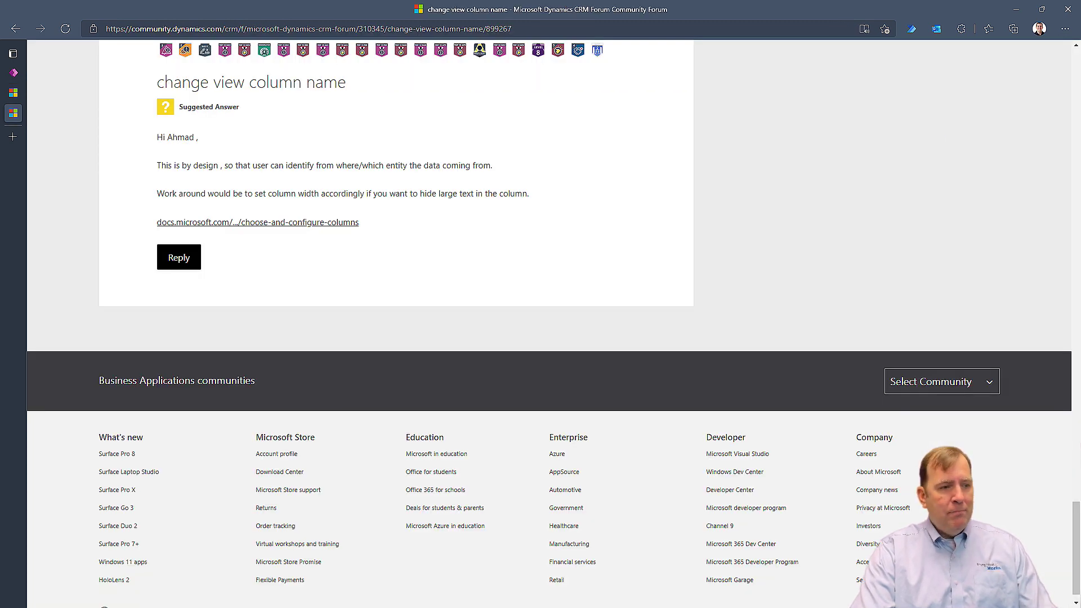
{"action": "left_click", "coordinate": [12, 95]}
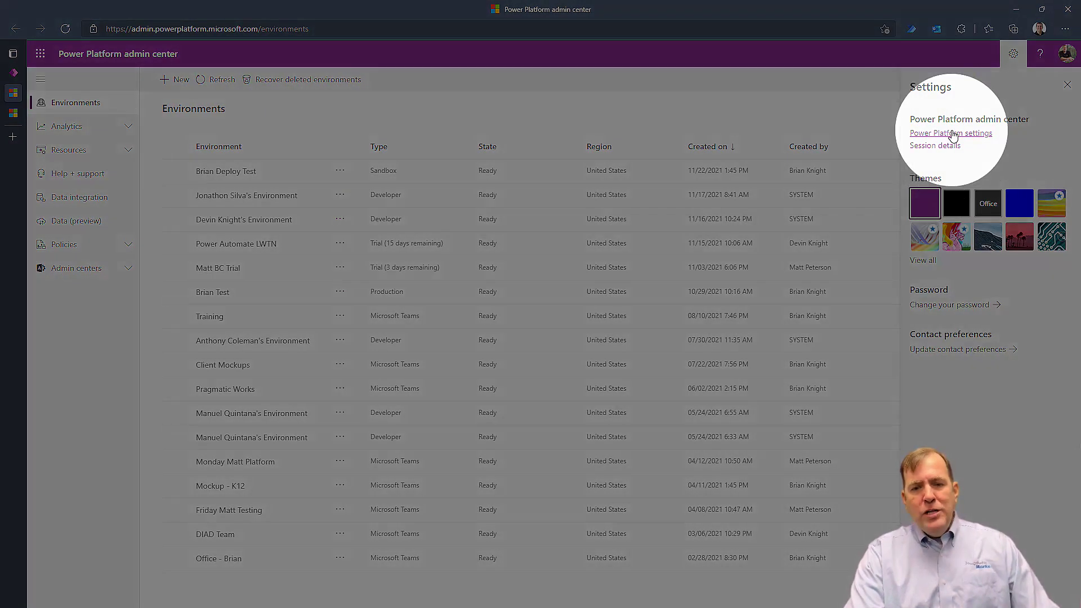
{"action": "left_click", "coordinate": [953, 136]}
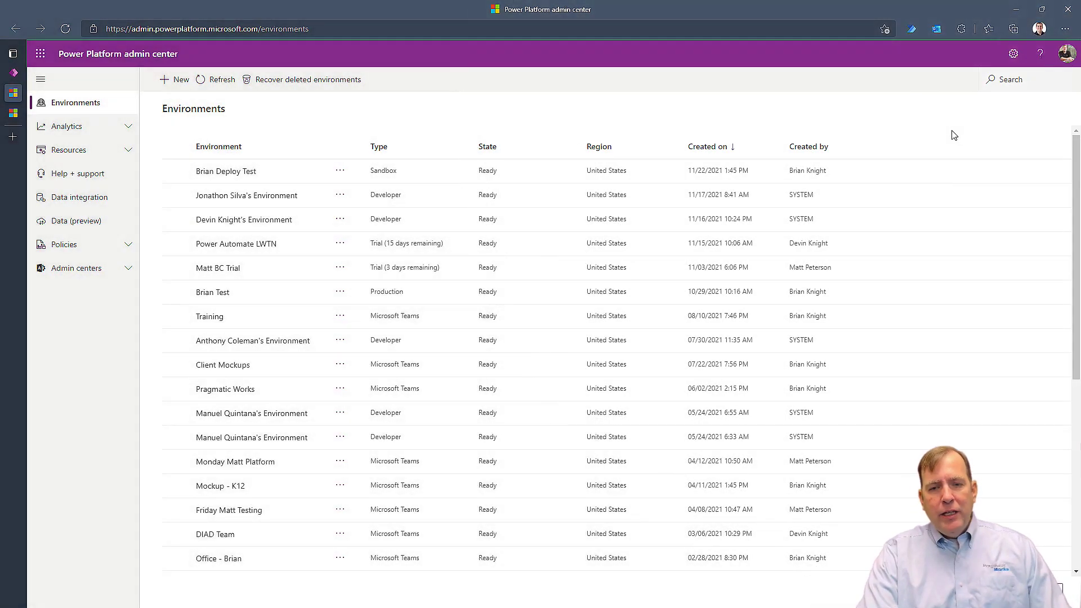
Review the tenant-wide Power Platform settings without changes, then close both panels
{"action": "left_click", "coordinate": [1014, 54]}
{"action": "left_click", "coordinate": [976, 135]}
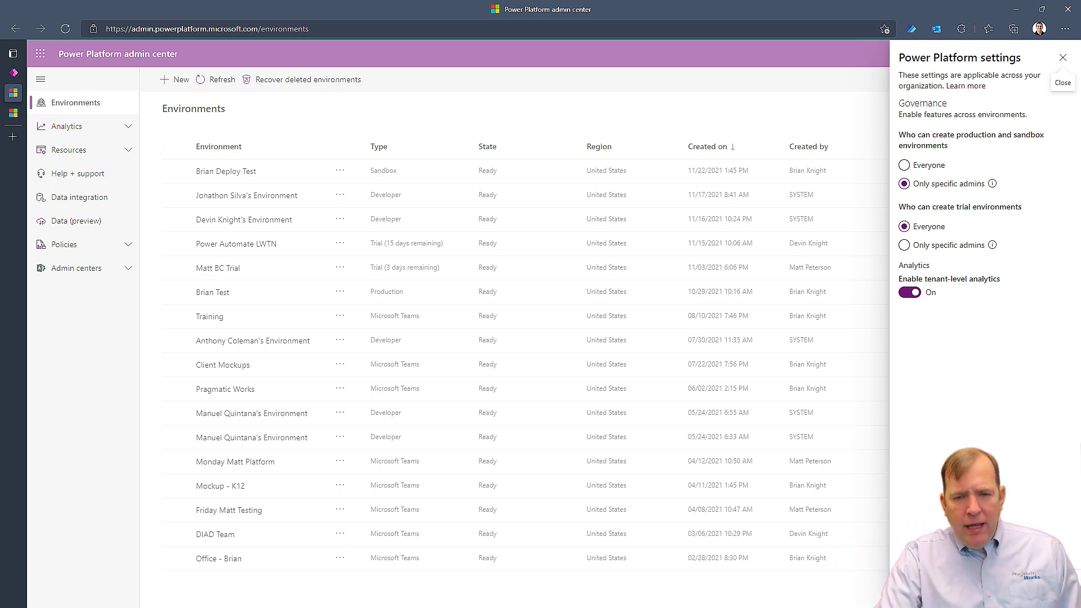
{"action": "right_click", "coordinate": [946, 345]}
{"action": "key", "text": "Escape"}
{"action": "key", "text": "Escape"}
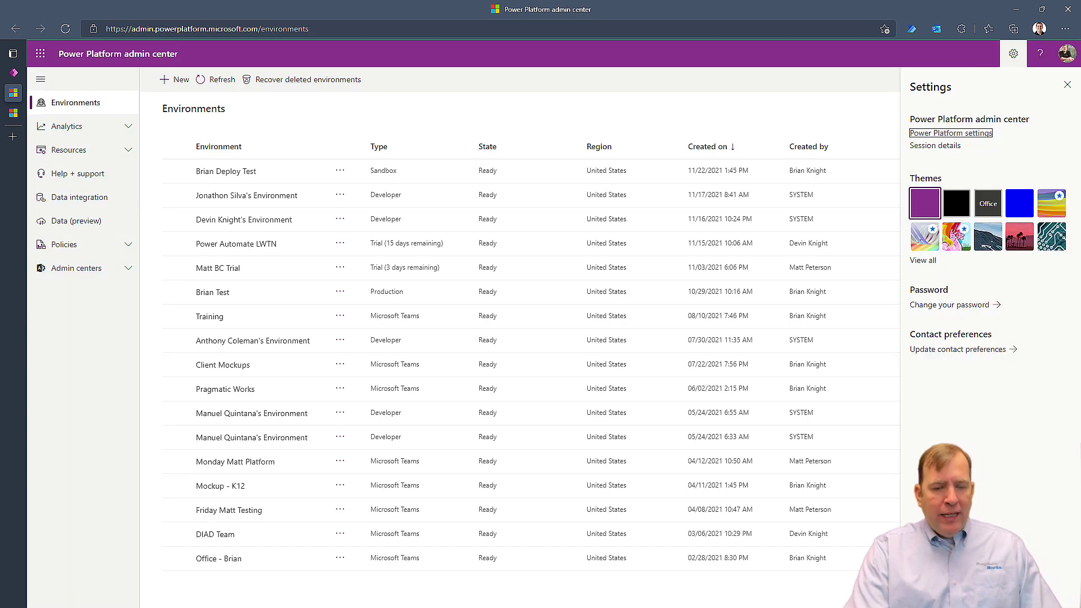
{"action": "left_click", "coordinate": [1068, 84]}
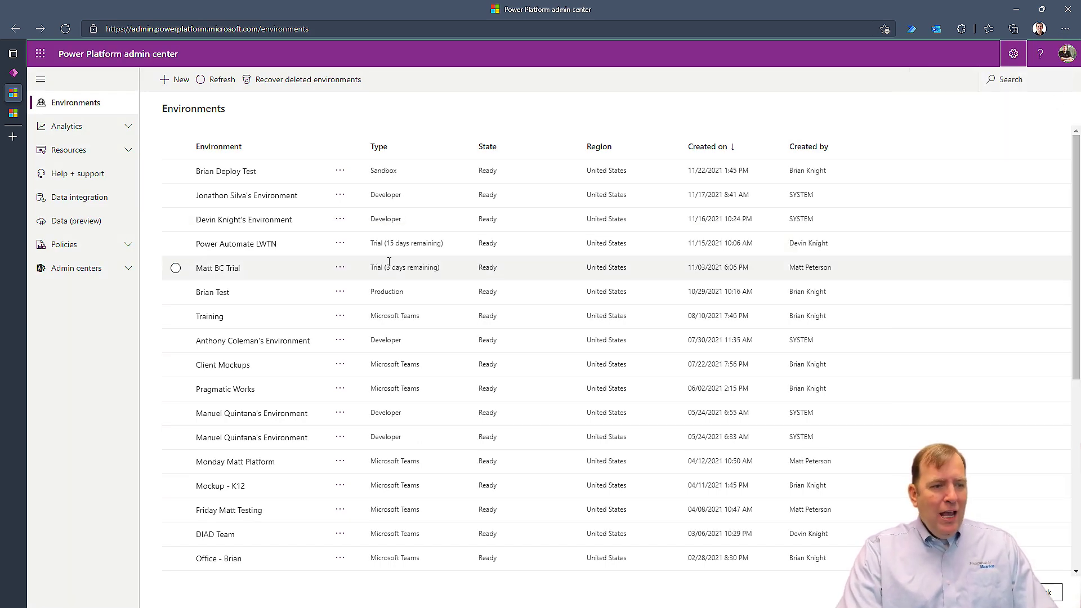
Try changing Brian Deploy Test's URL to 'briantest', hit the validation error, and discard the edit
{"action": "left_click", "coordinate": [223, 177]}
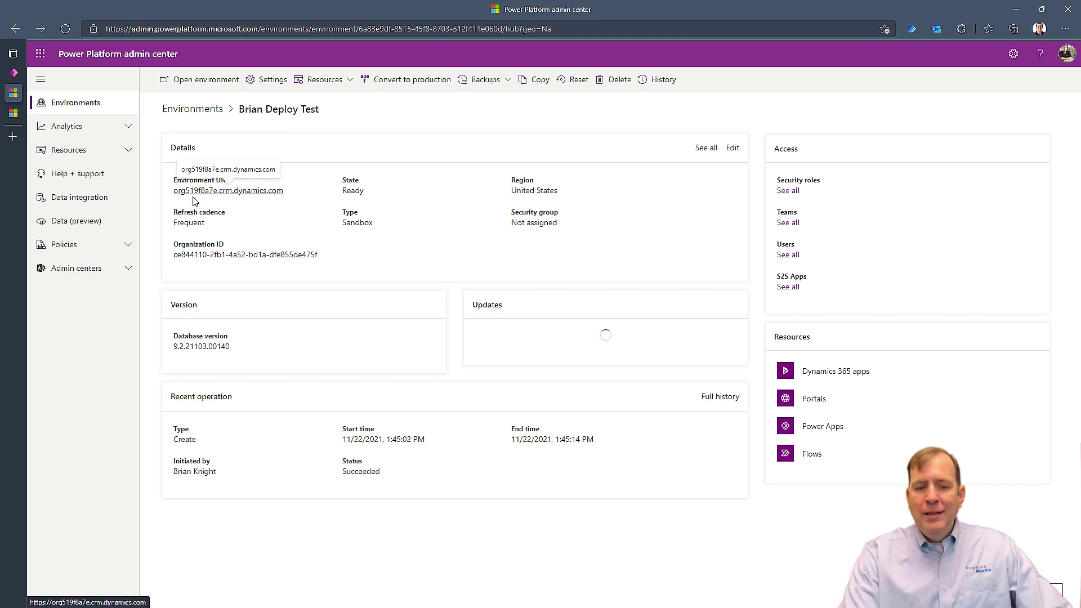
{"action": "left_click", "coordinate": [733, 148]}
{"action": "left_click_drag", "start_coordinate": [943, 169], "coordinate": [821, 181]}
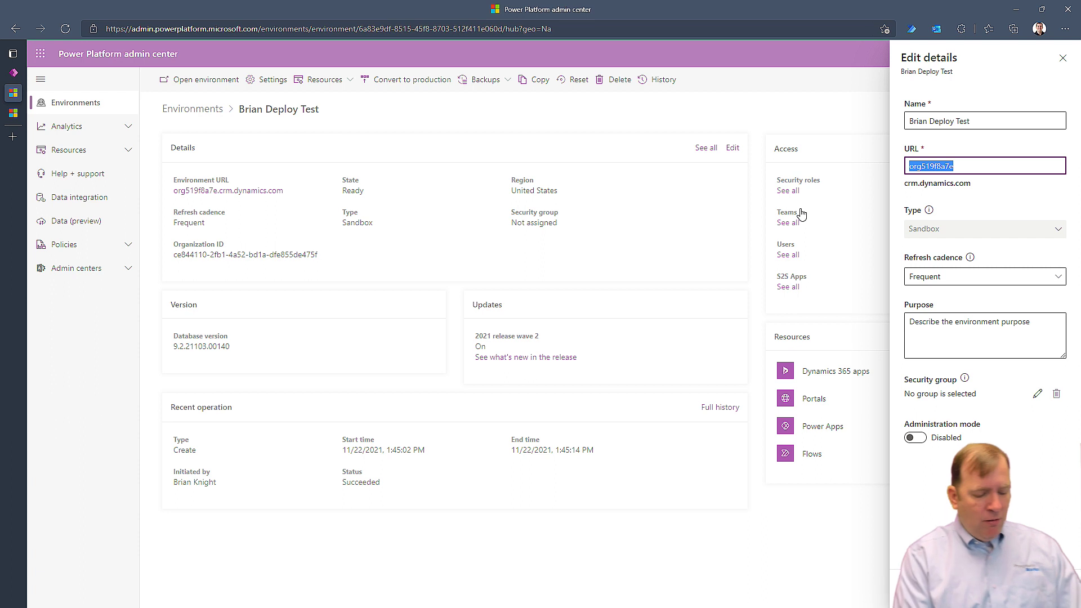
{"action": "type", "text": "briantest"}
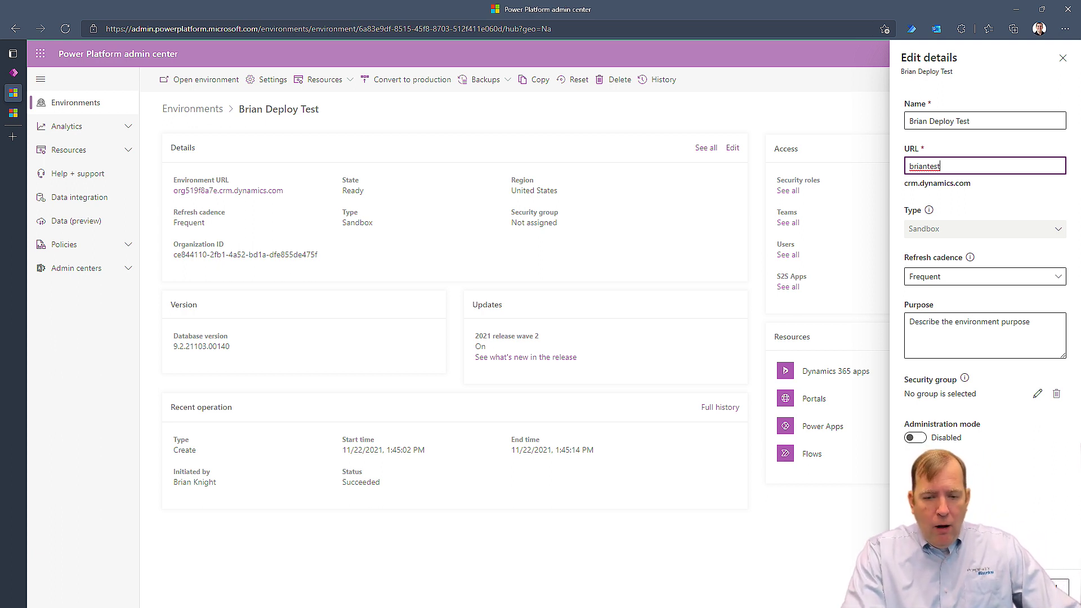
{"action": "key", "text": "Return"}
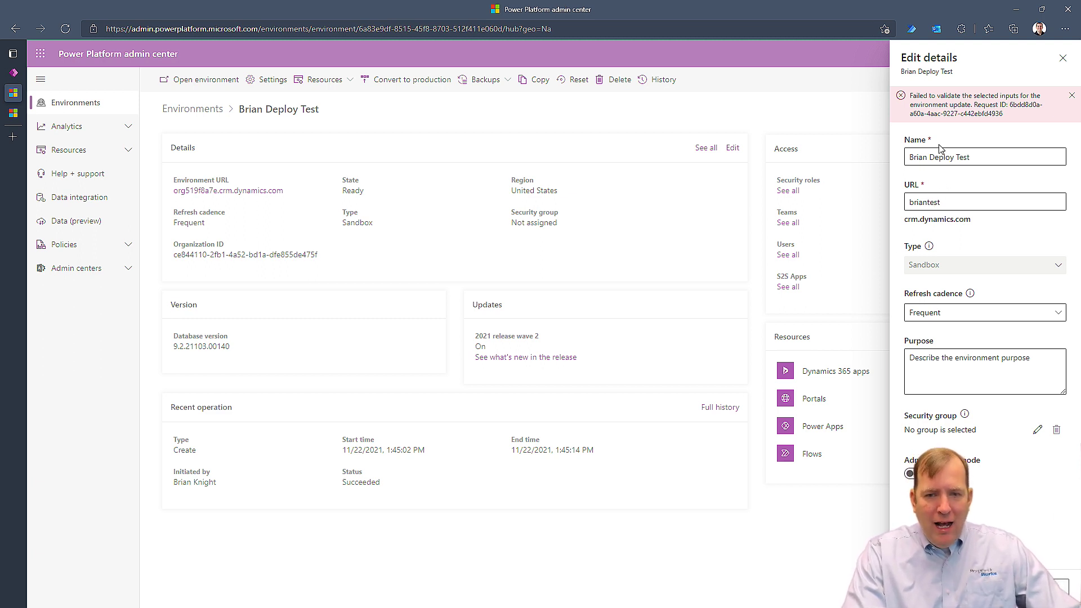
{"action": "key", "text": "Escape"}
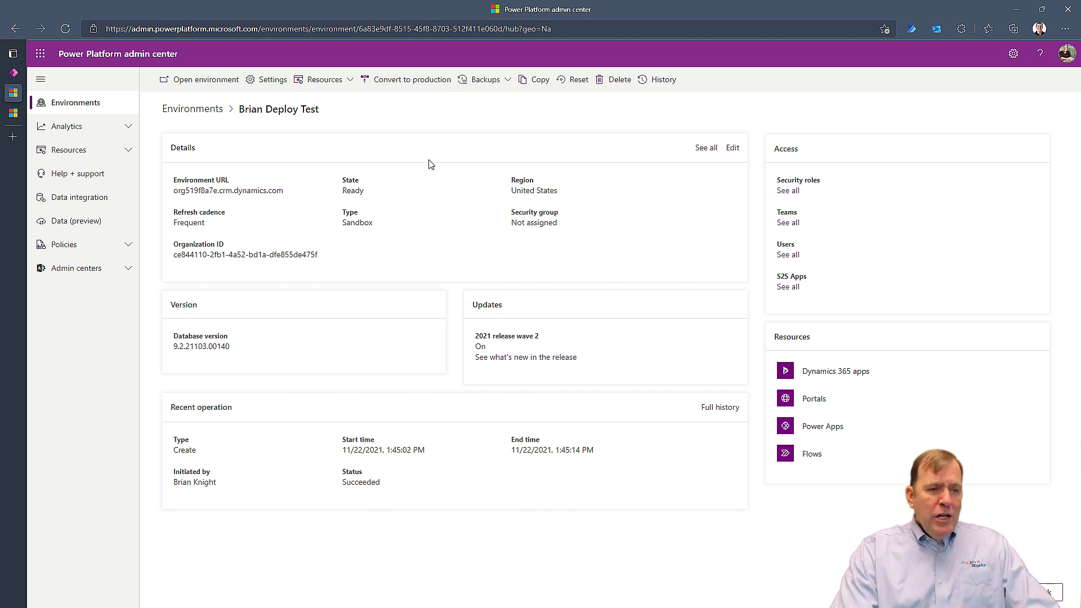
Check the Backups options, then open Brian Deploy Test's Settings and expand Users + permissions and Product
{"action": "left_click", "coordinate": [504, 88]}
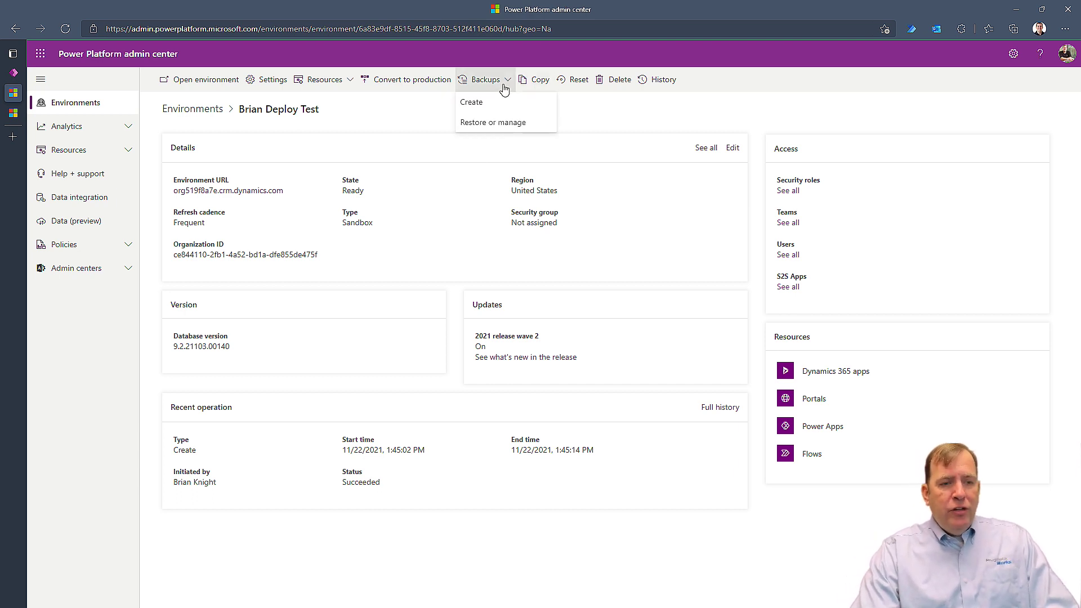
{"action": "left_click", "coordinate": [422, 109]}
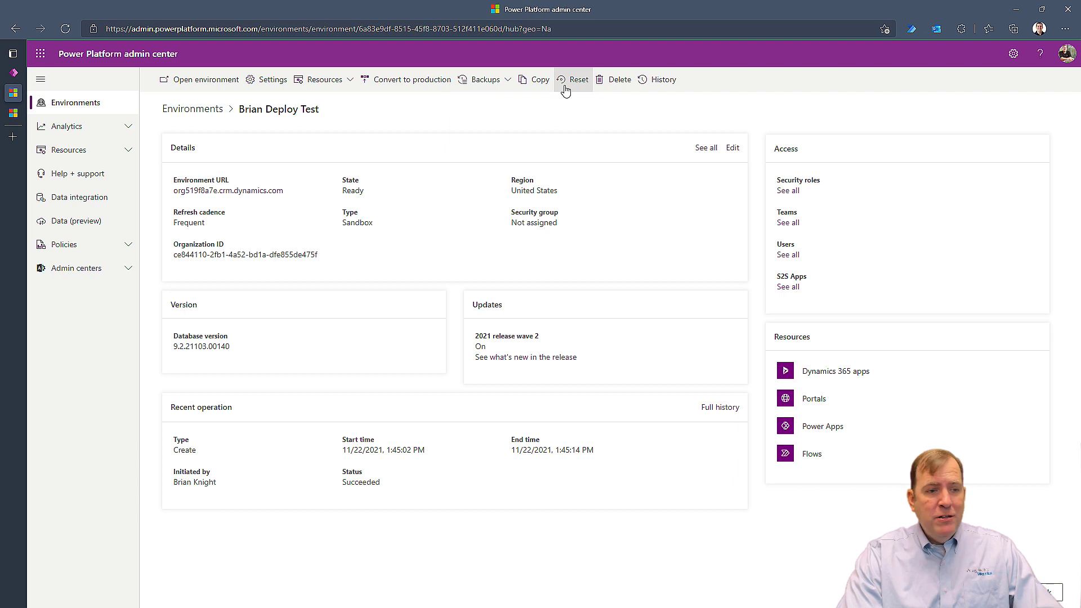
{"action": "left_click", "coordinate": [276, 85]}
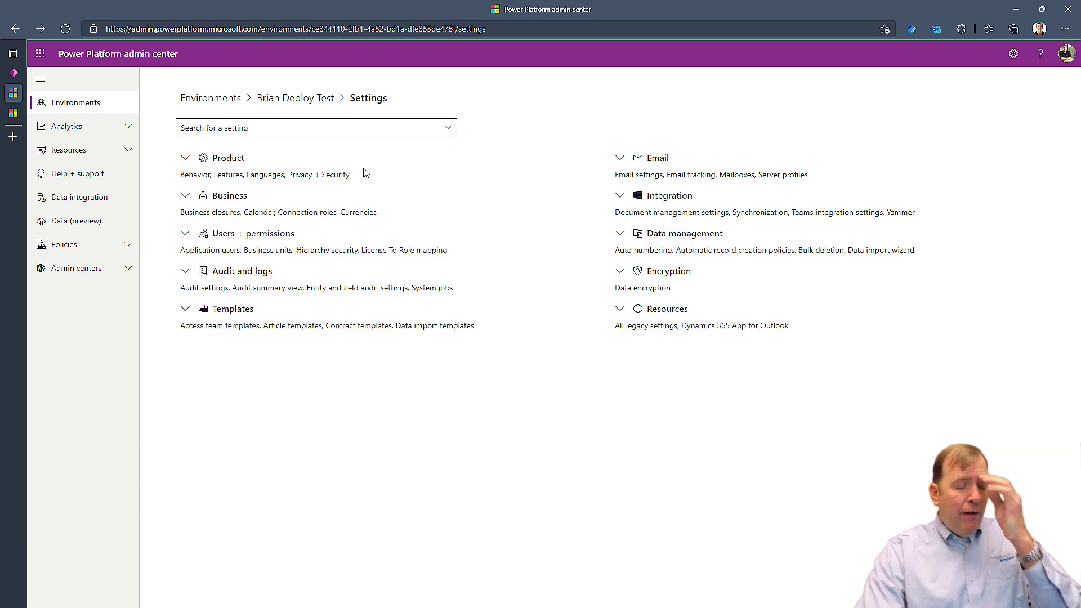
{"action": "left_click", "coordinate": [200, 238]}
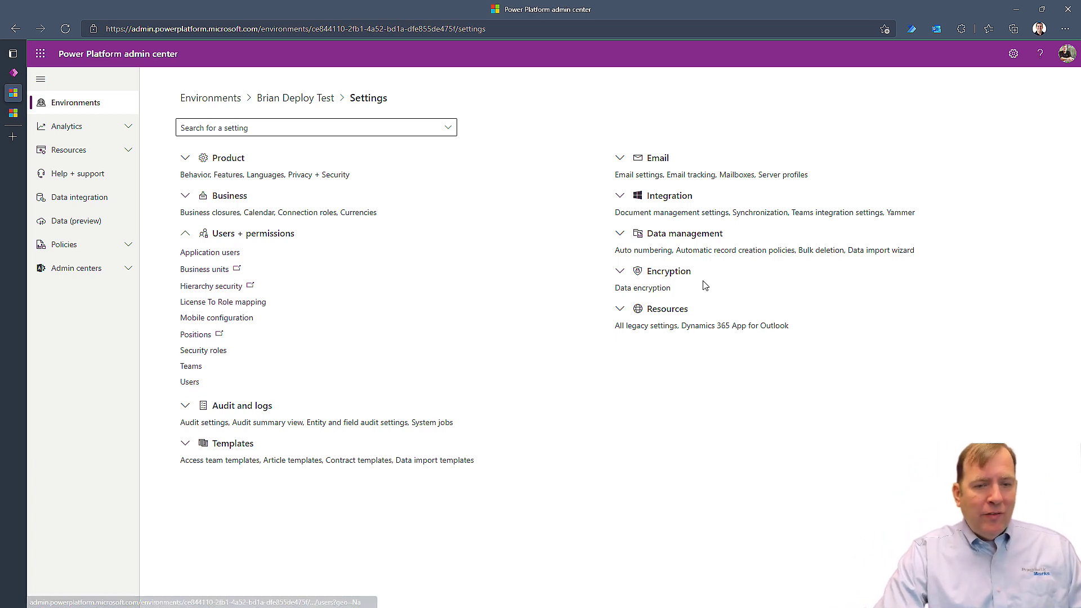
{"action": "left_click", "coordinate": [189, 162]}
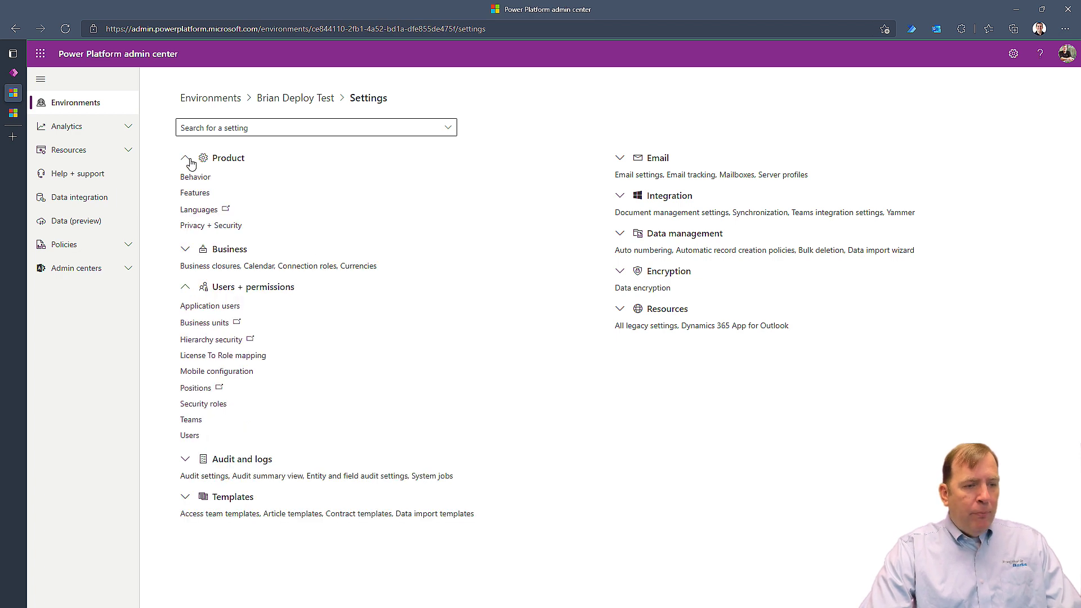
Turn on Geospatial Features under Product > Features, agreeing to the terms of service
{"action": "left_click", "coordinate": [201, 194]}
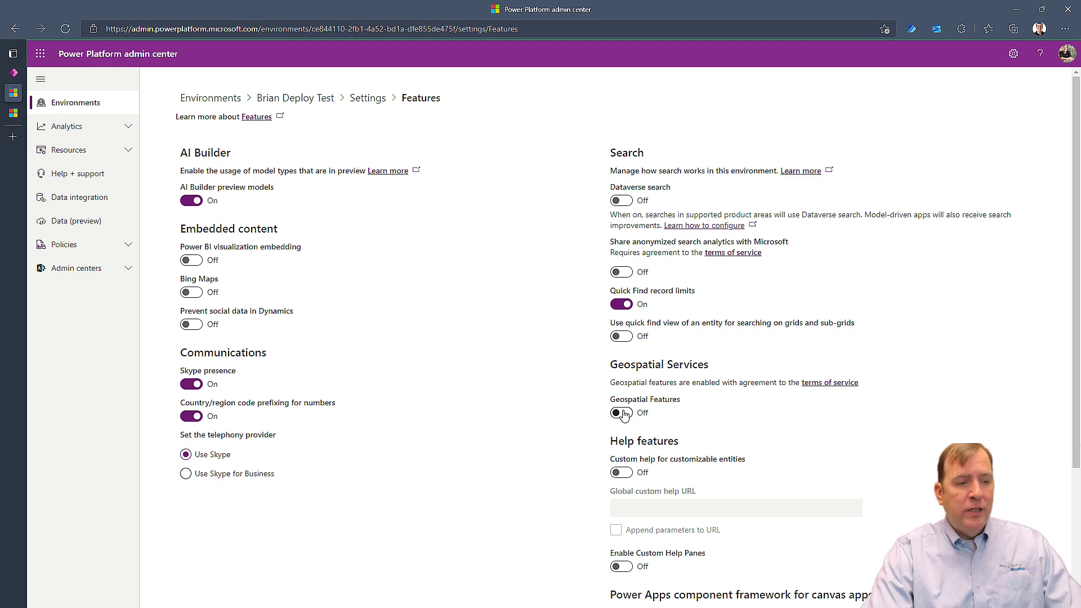
{"action": "left_click", "coordinate": [622, 415]}
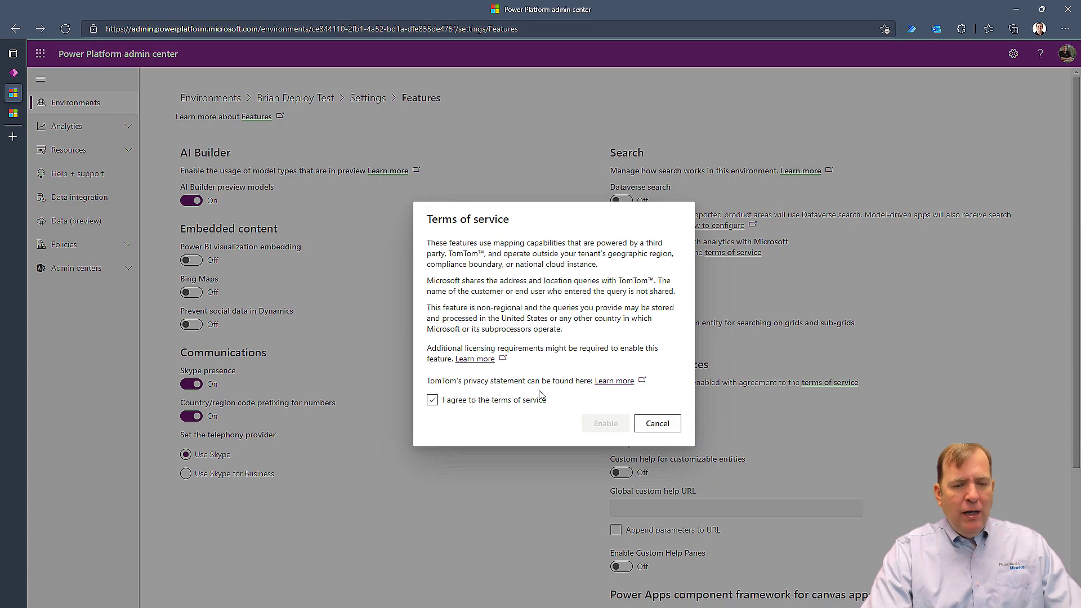
{"action": "left_click", "coordinate": [471, 400]}
{"action": "left_click", "coordinate": [592, 424]}
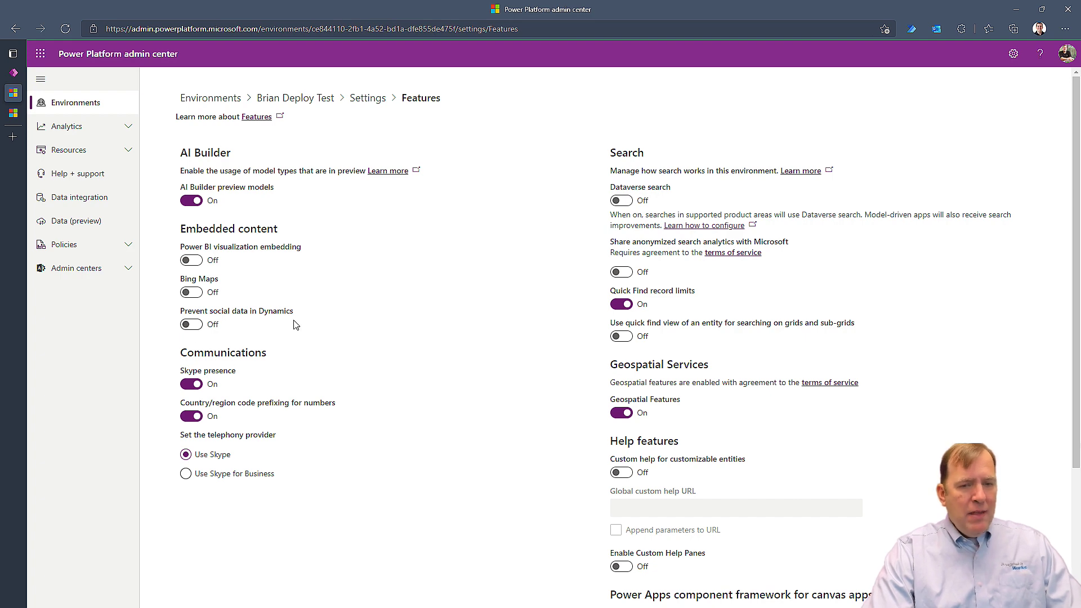
{"action": "scroll", "coordinate": [470, 397], "scroll_direction": "down", "scroll_amount": 3}
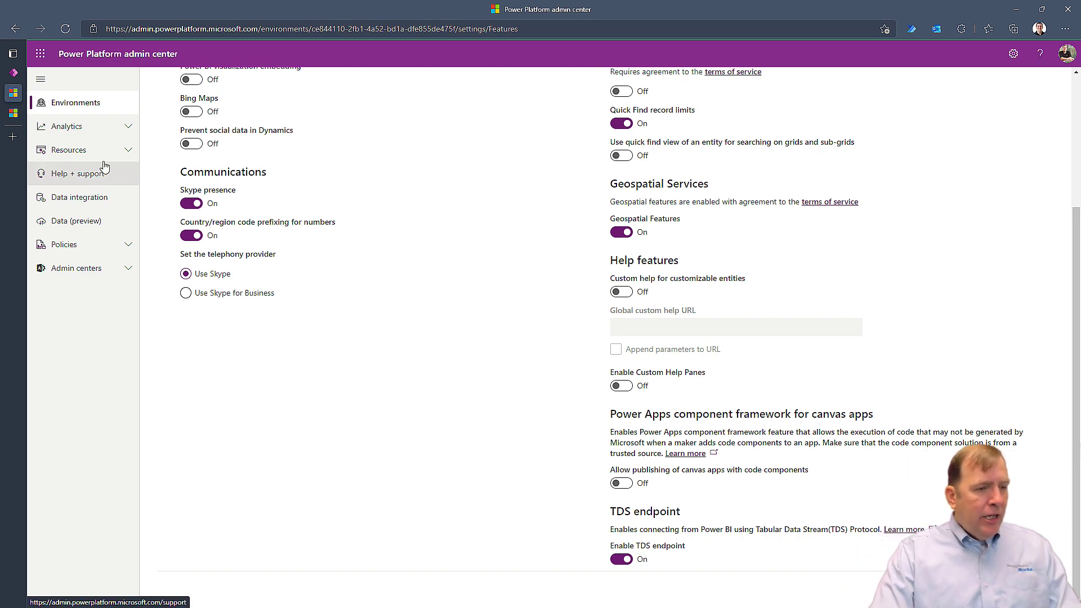
{"action": "scroll", "coordinate": [338, 357], "scroll_direction": "up", "scroll_amount": 3}
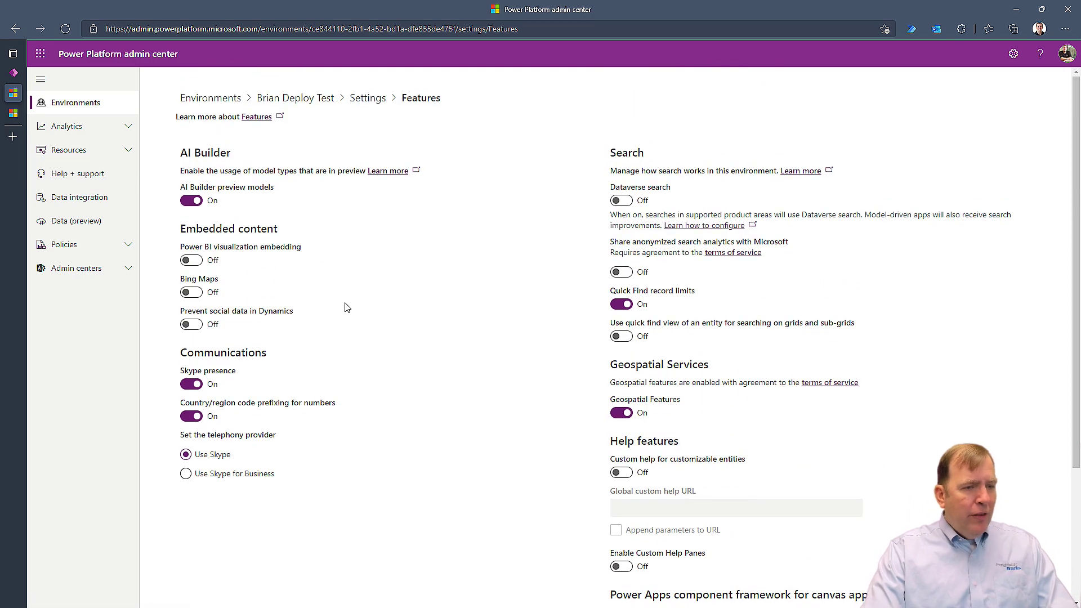
{"action": "left_click", "coordinate": [68, 150]}
Browse the Capacity page's Microsoft Teams, Dataverse and Trial tabs, ending on Summary
{"action": "left_click", "coordinate": [95, 175]}
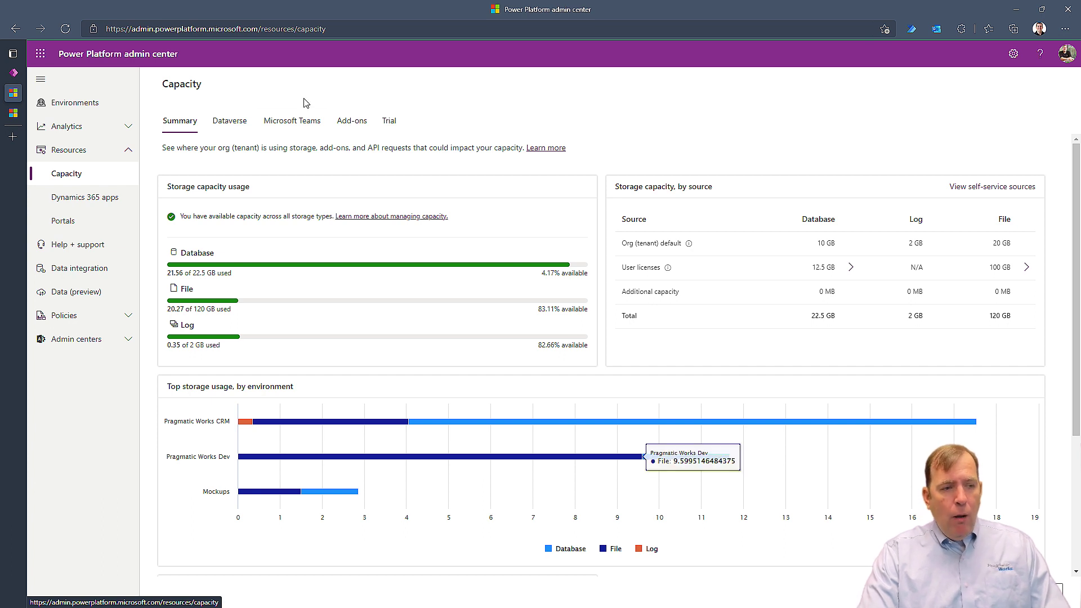
{"action": "left_click", "coordinate": [294, 121]}
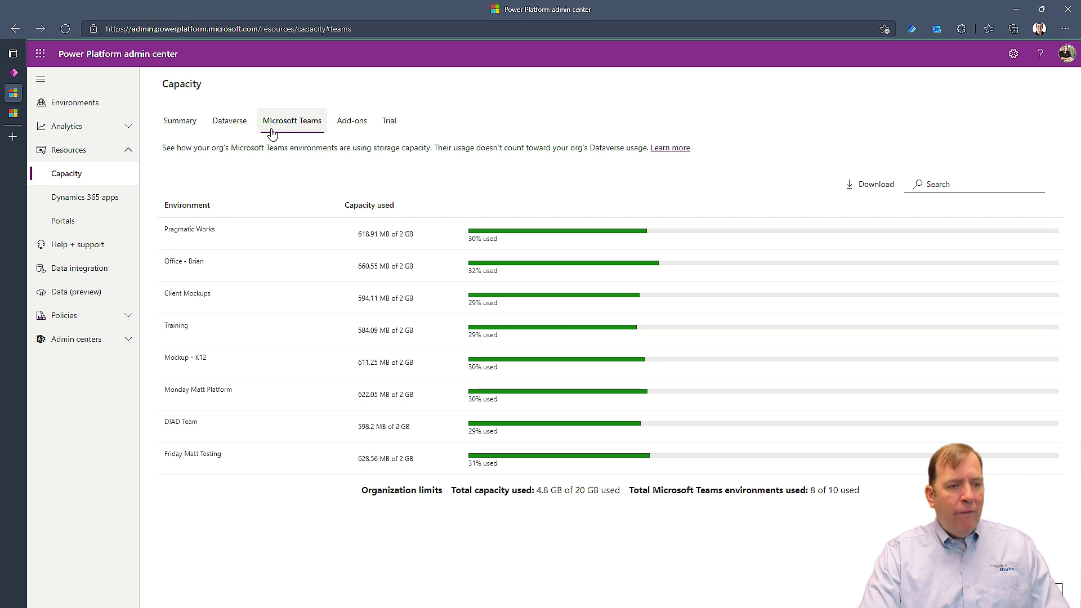
{"action": "left_click", "coordinate": [220, 124]}
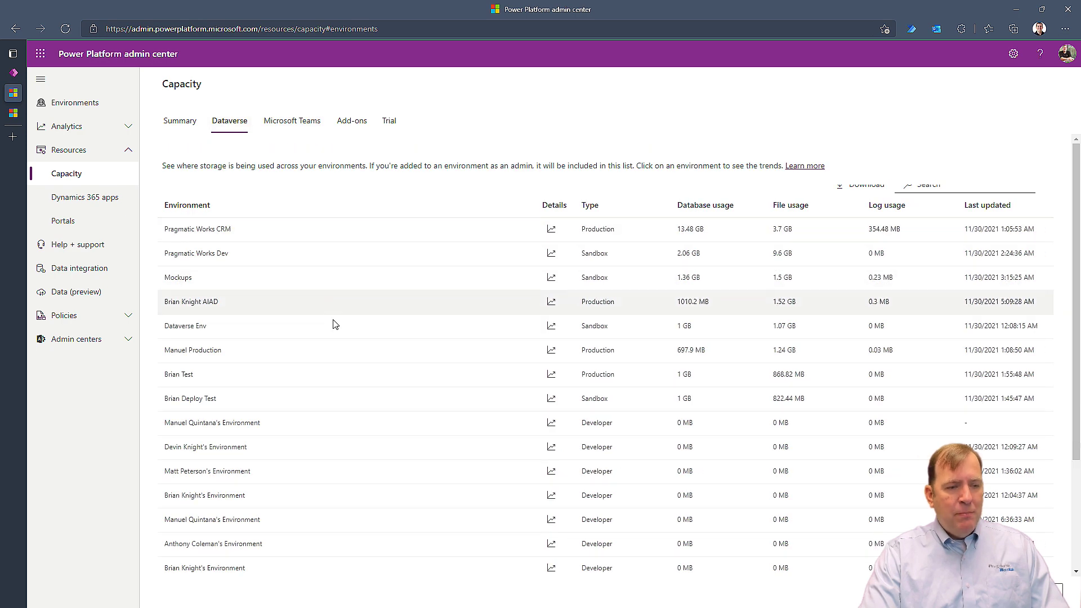
{"action": "right_click", "coordinate": [782, 375]}
{"action": "left_click", "coordinate": [589, 169]}
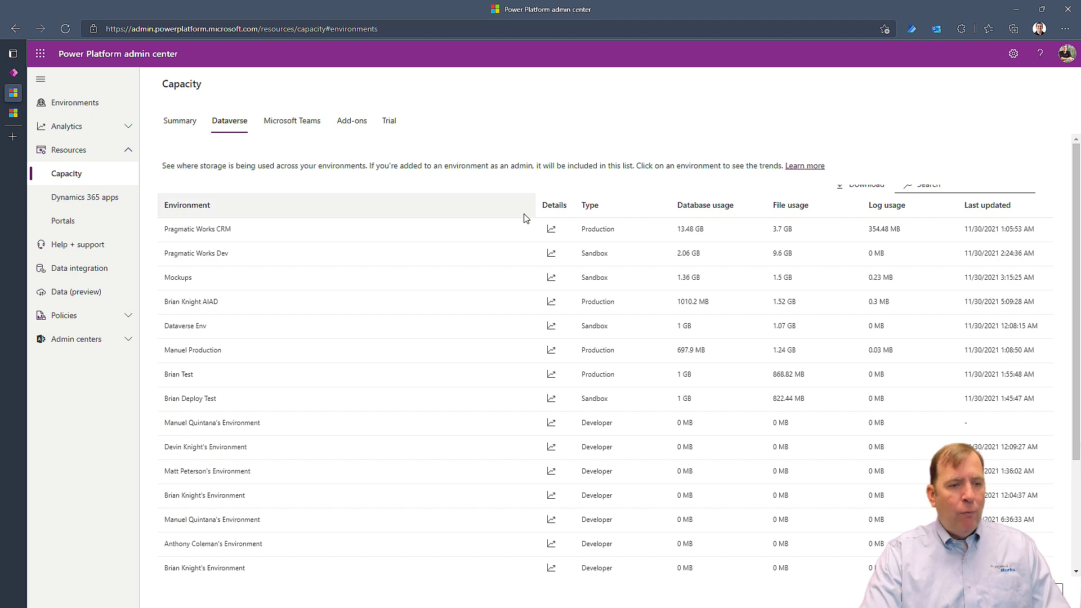
{"action": "left_click", "coordinate": [389, 133]}
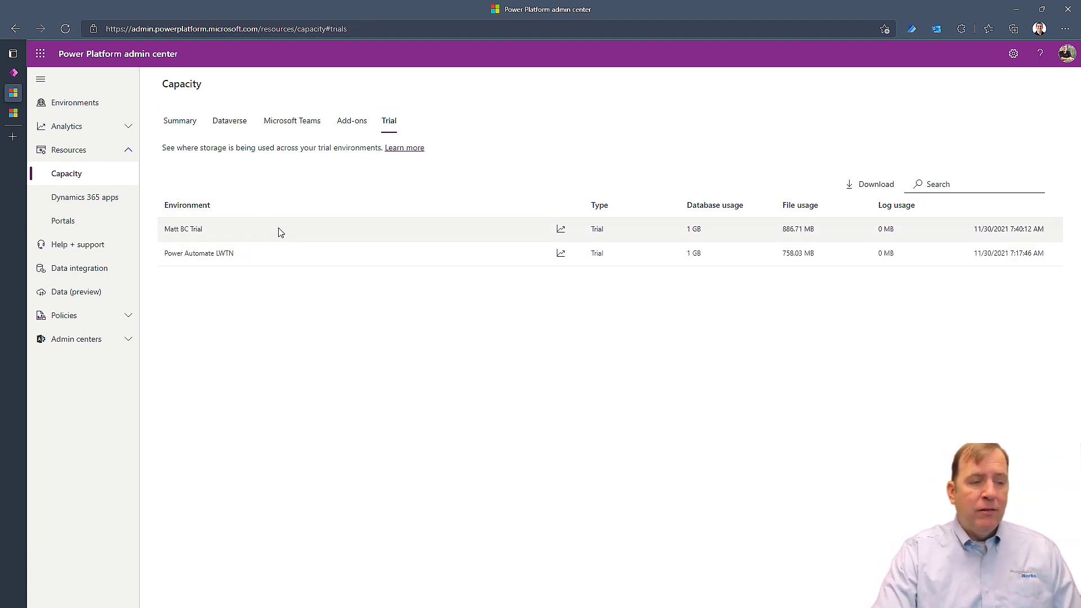
{"action": "left_click", "coordinate": [186, 125]}
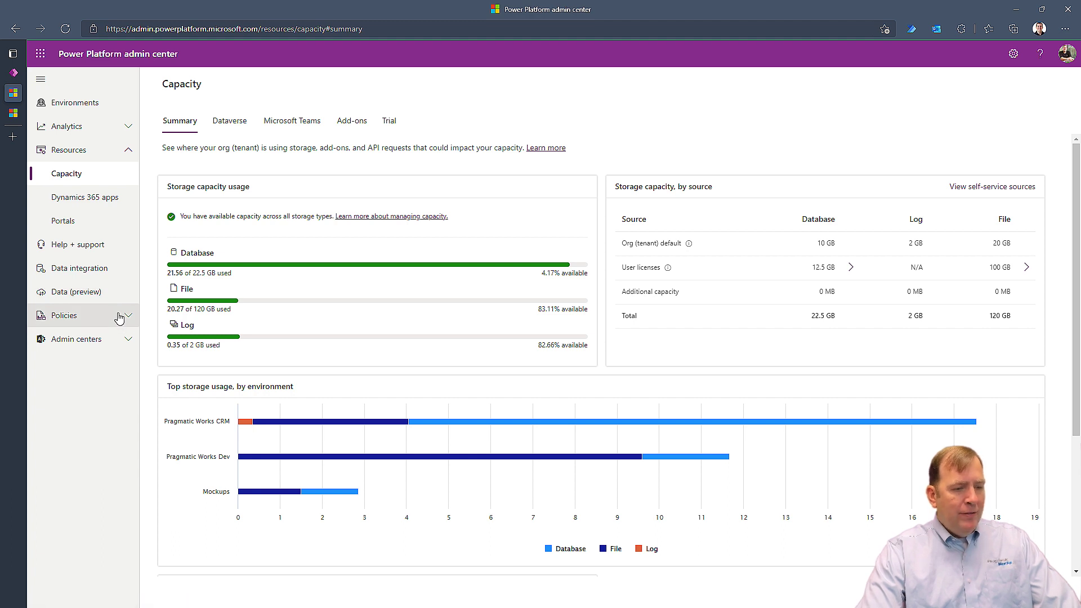
Start a new data policy from Policies > Data policies, then return to Environments
{"action": "left_click", "coordinate": [83, 319]}
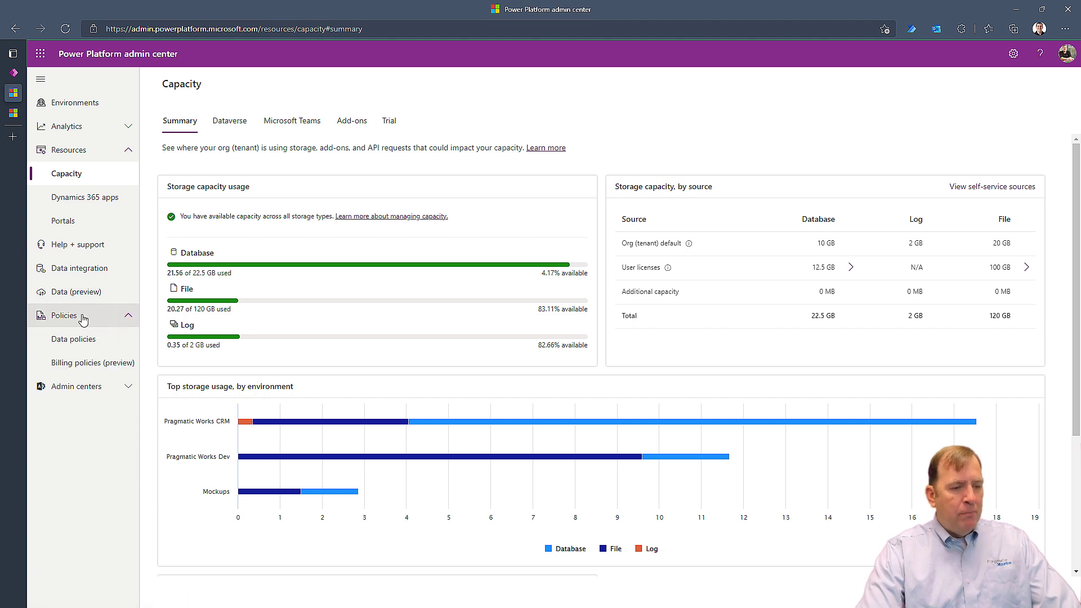
{"action": "left_click", "coordinate": [110, 347]}
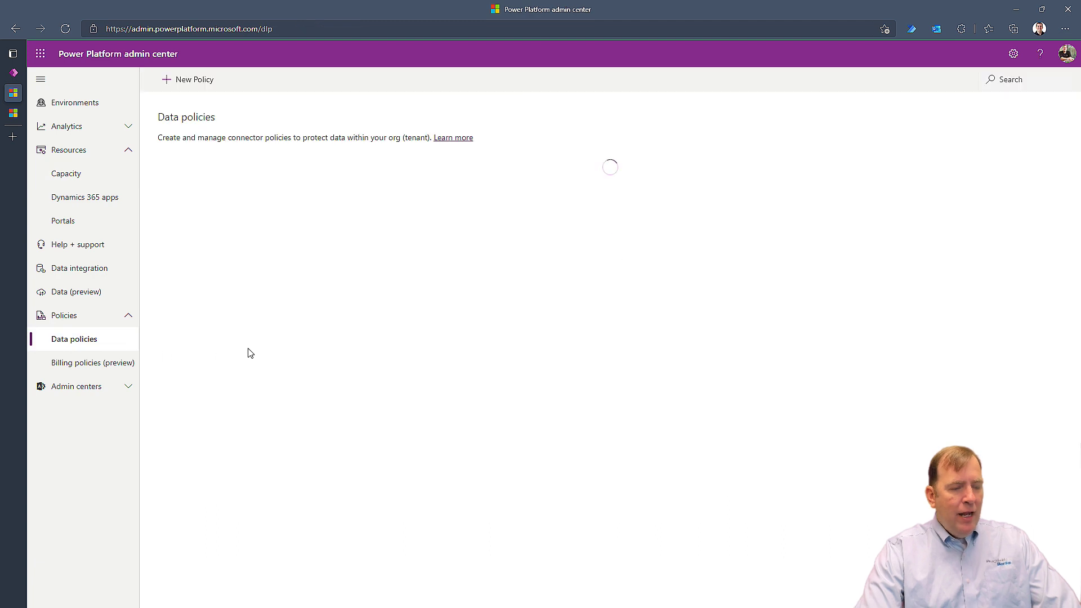
{"action": "left_click", "coordinate": [619, 410]}
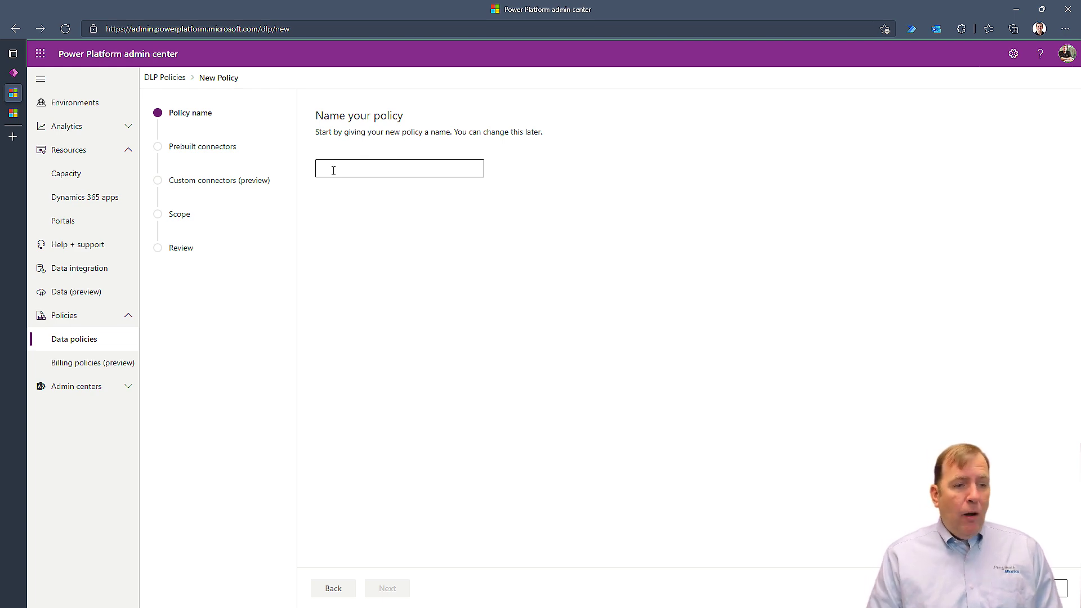
{"action": "left_click", "coordinate": [70, 105]}
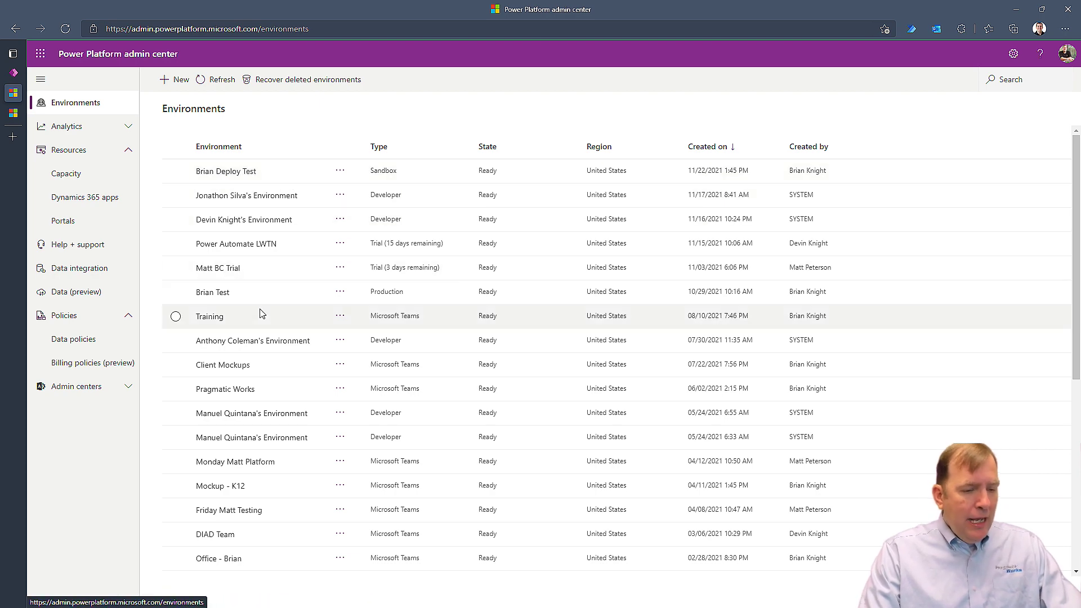
View the Personal Productivity environment's details and go back to the list
{"action": "scroll", "coordinate": [283, 361], "scroll_direction": "down", "scroll_amount": 2}
{"action": "scroll", "coordinate": [293, 405], "scroll_direction": "down", "scroll_amount": 2}
{"action": "scroll", "coordinate": [394, 467], "scroll_direction": "down", "scroll_amount": 3}
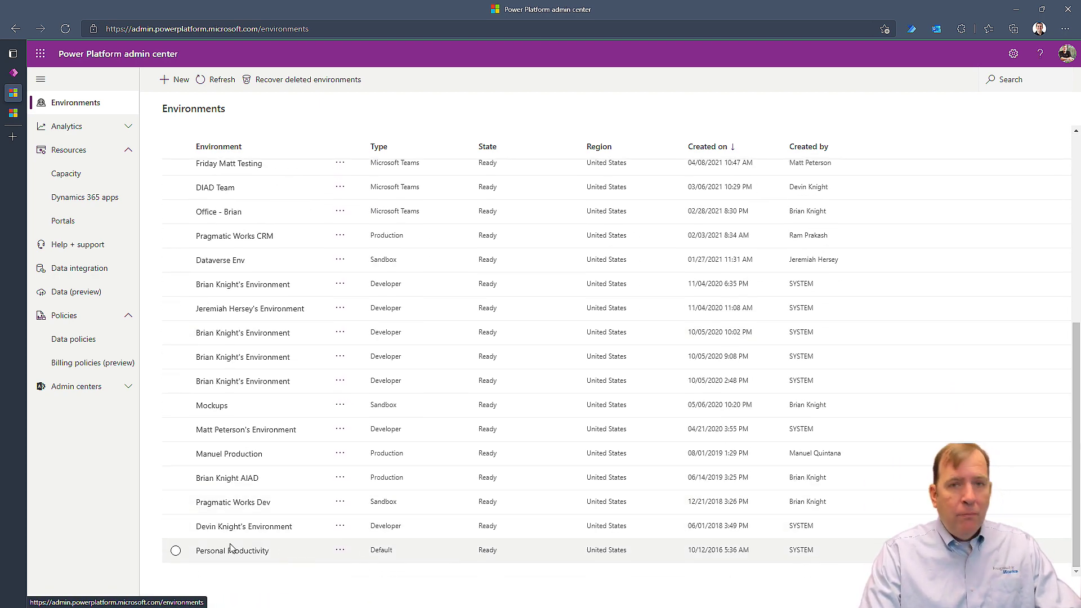
{"action": "left_click", "coordinate": [239, 553]}
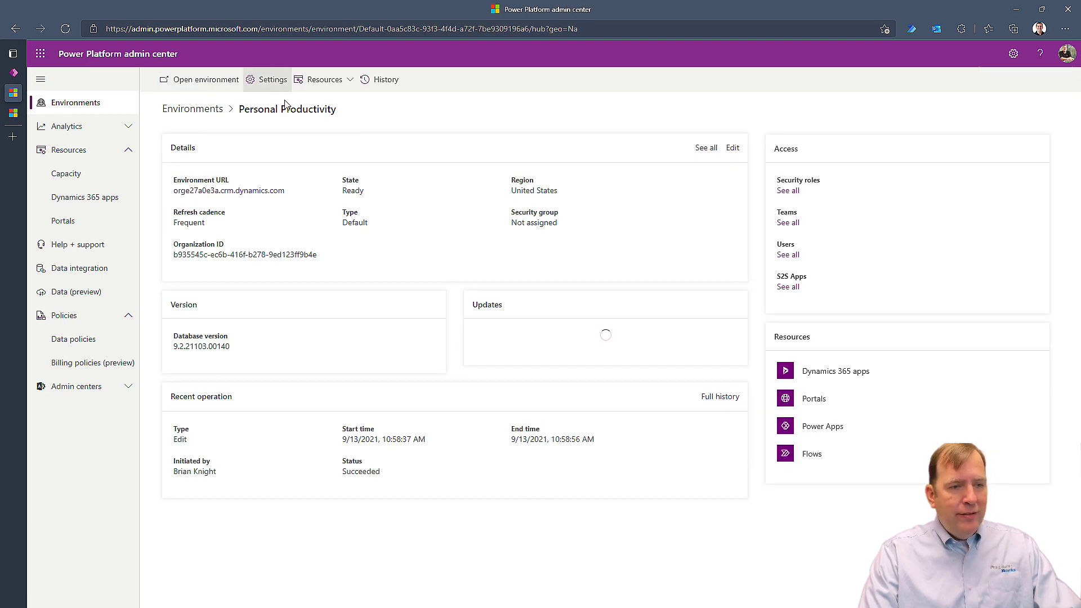
{"action": "left_click", "coordinate": [16, 28]}
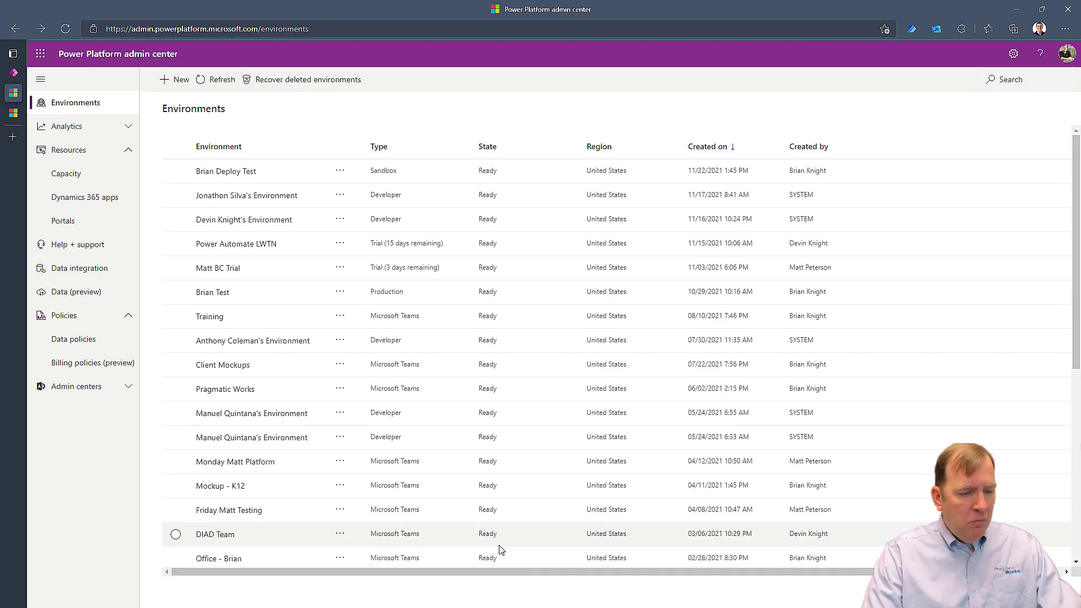
Check the AIAD production environment's actions menu, then open its details page
{"action": "scroll", "coordinate": [310, 557], "scroll_direction": "down", "scroll_amount": 4}
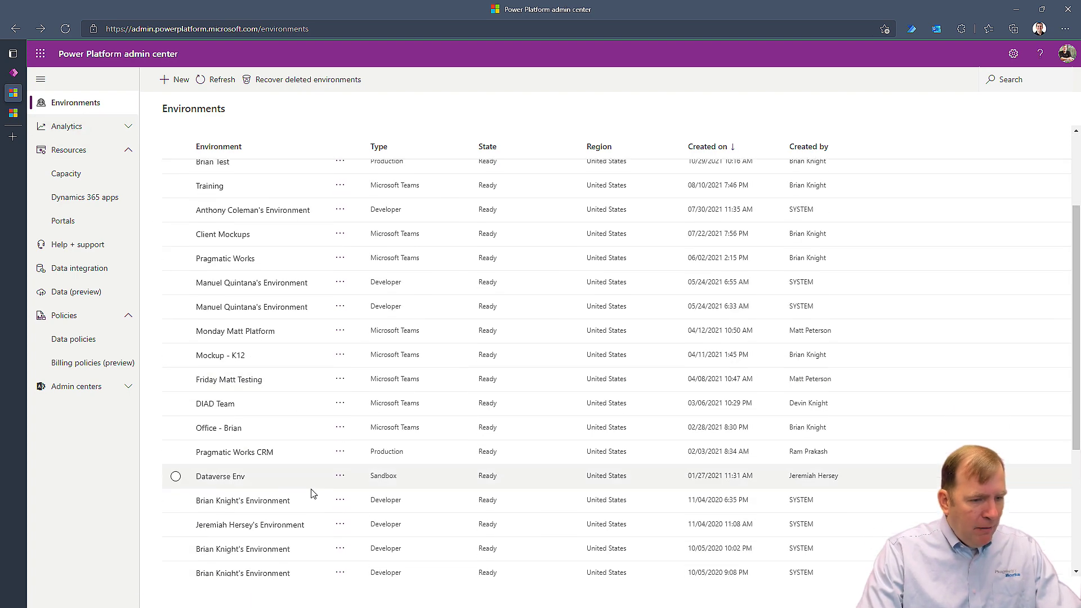
{"action": "scroll", "coordinate": [347, 530], "scroll_direction": "down", "scroll_amount": 3}
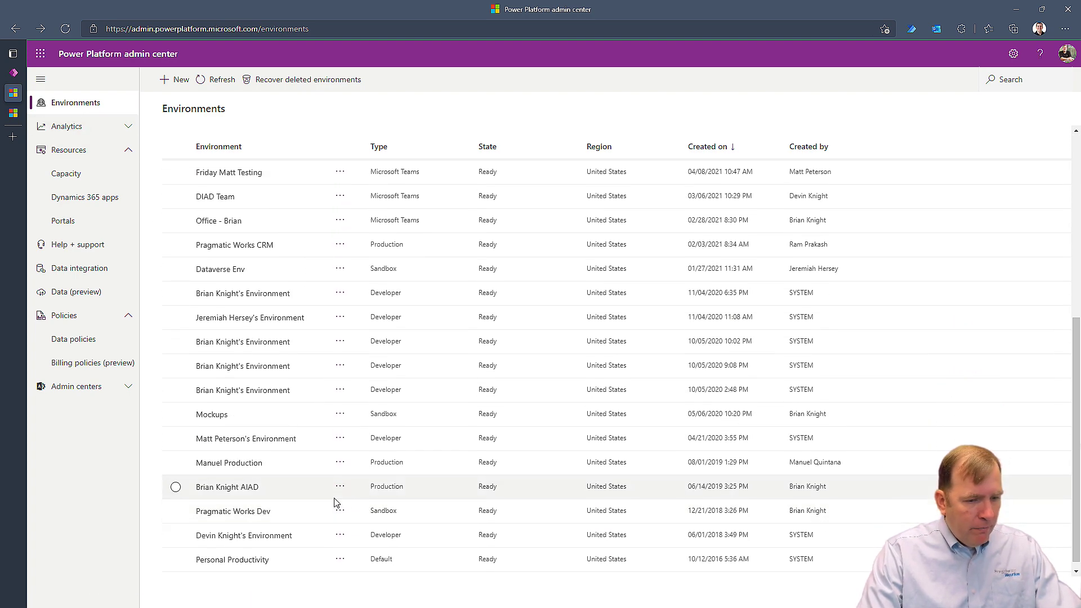
{"action": "left_click", "coordinate": [337, 495]}
{"action": "left_click", "coordinate": [340, 488]}
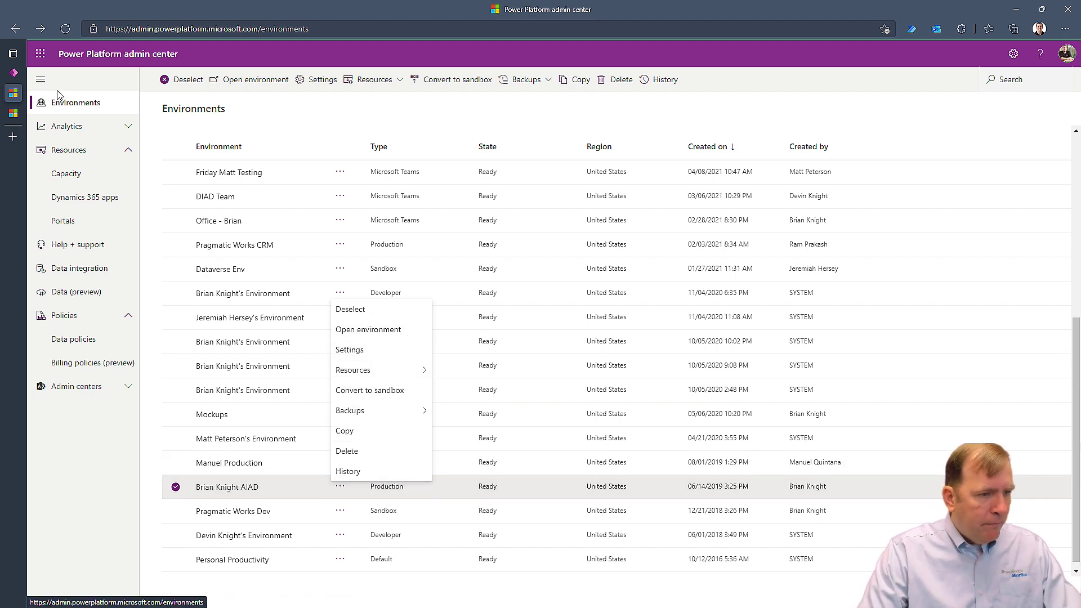
{"action": "left_click", "coordinate": [67, 115]}
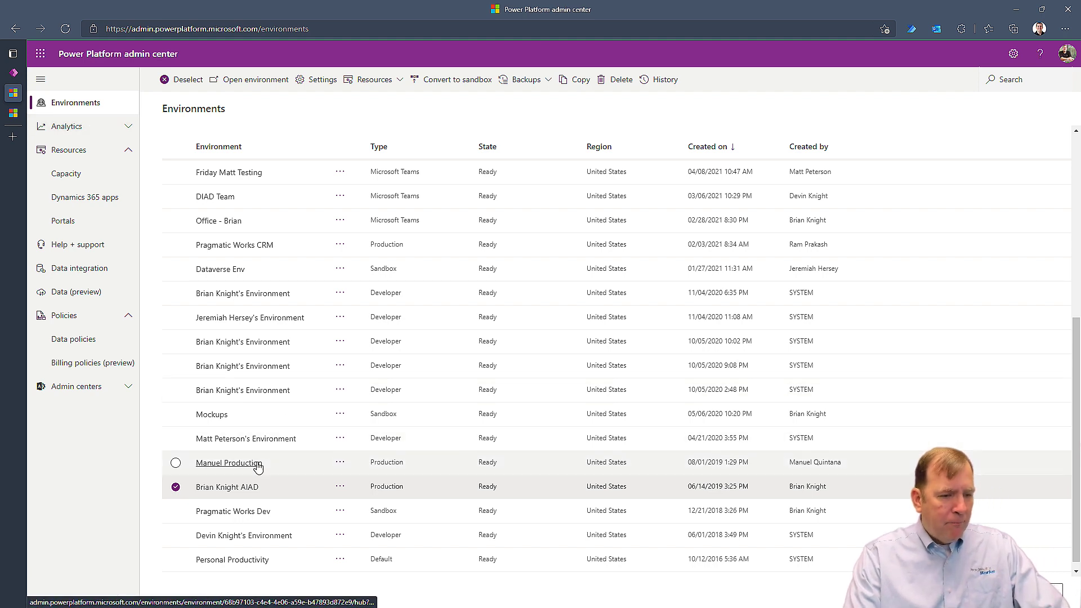
{"action": "left_click", "coordinate": [251, 486]}
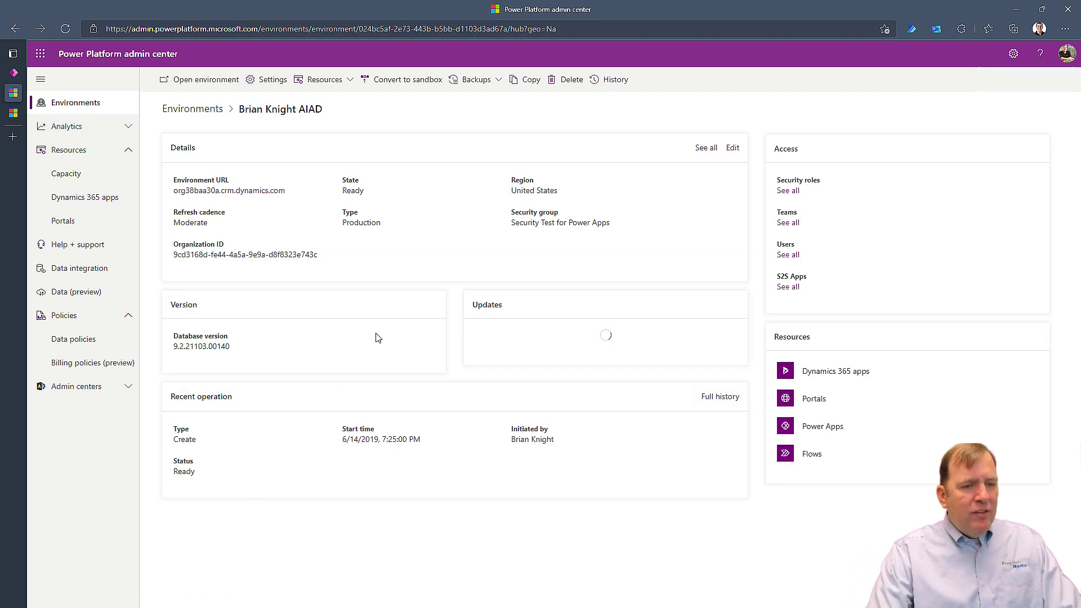
Open AIAD's Edit details panel, close it unsaved, and return to the Power Apps tab
{"action": "left_click", "coordinate": [733, 149]}
{"action": "key", "text": "Tab"}
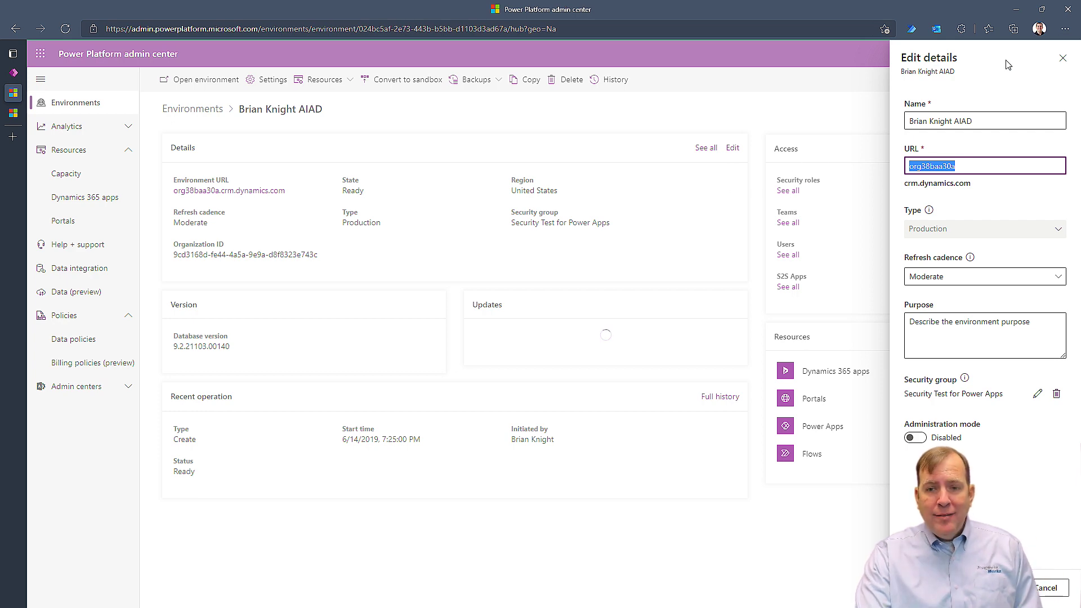
{"action": "left_click", "coordinate": [1062, 58]}
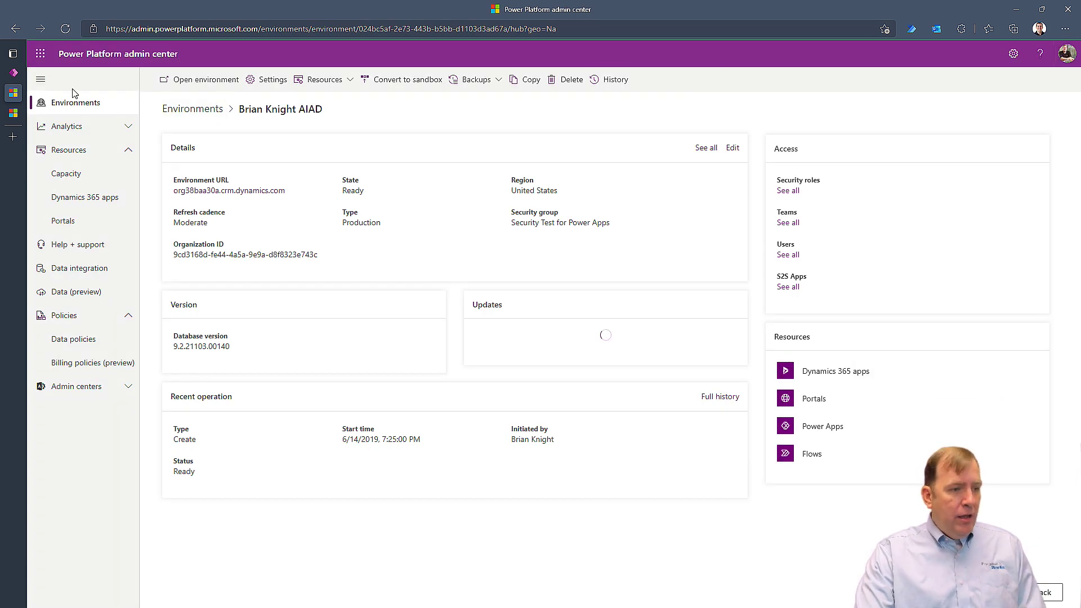
{"action": "left_click", "coordinate": [17, 72]}
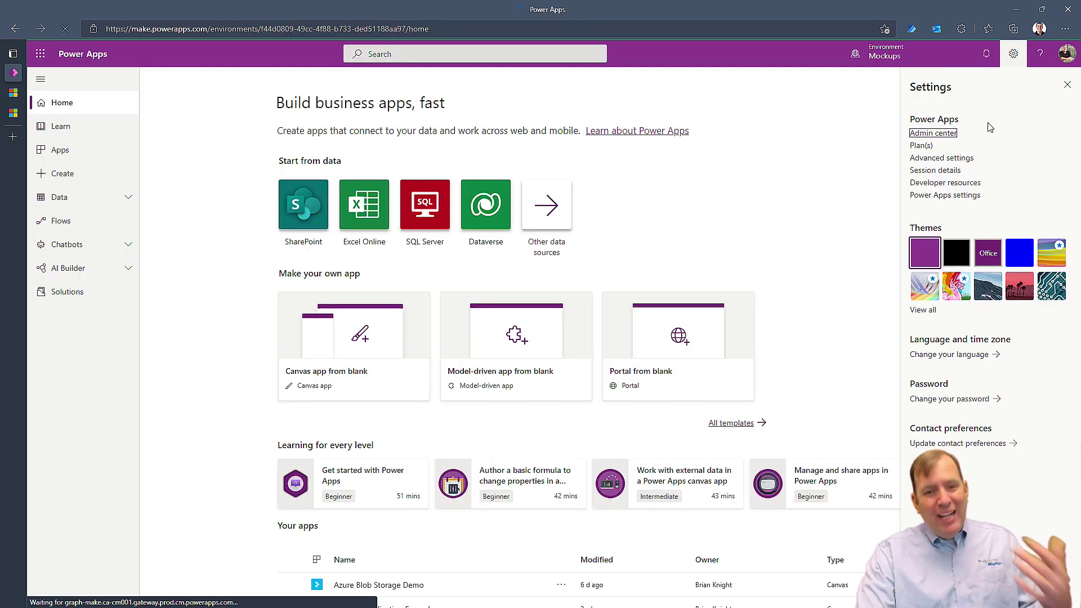
Open the Power Apps environment picker and try searching 'coe' and 'ent' before clearing it
{"action": "left_click", "coordinate": [883, 53]}
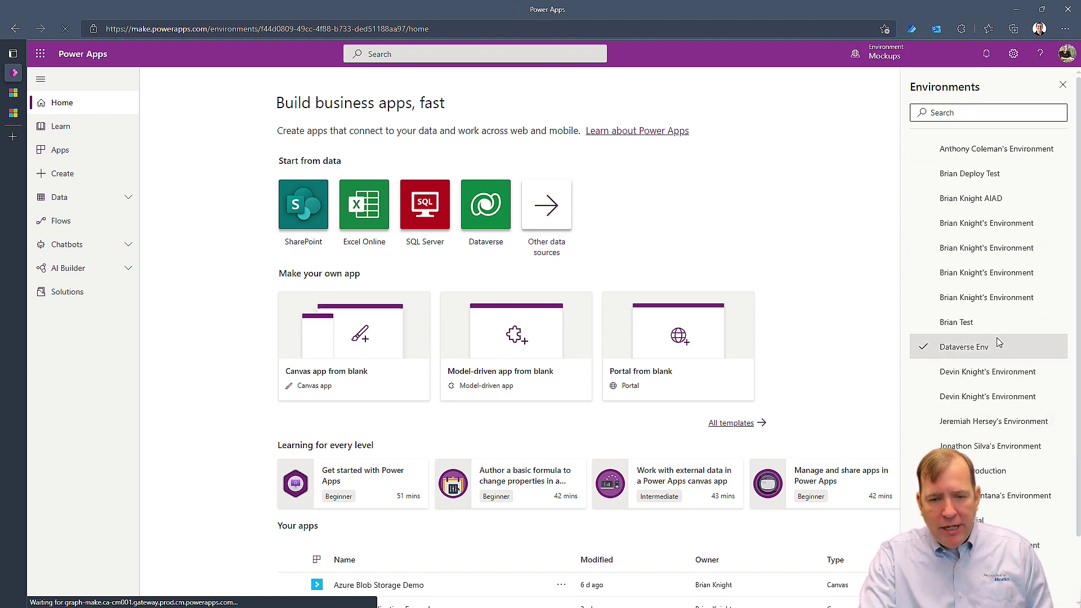
{"action": "scroll", "coordinate": [997, 468], "scroll_direction": "down", "scroll_amount": 1}
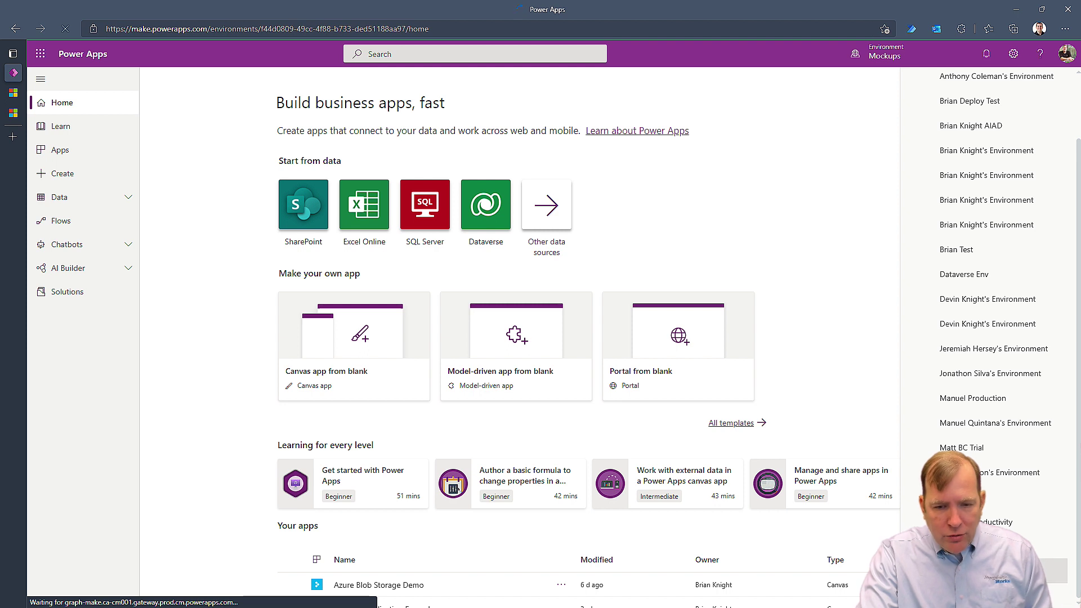
{"action": "scroll", "coordinate": [982, 281], "scroll_direction": "up", "scroll_amount": 1}
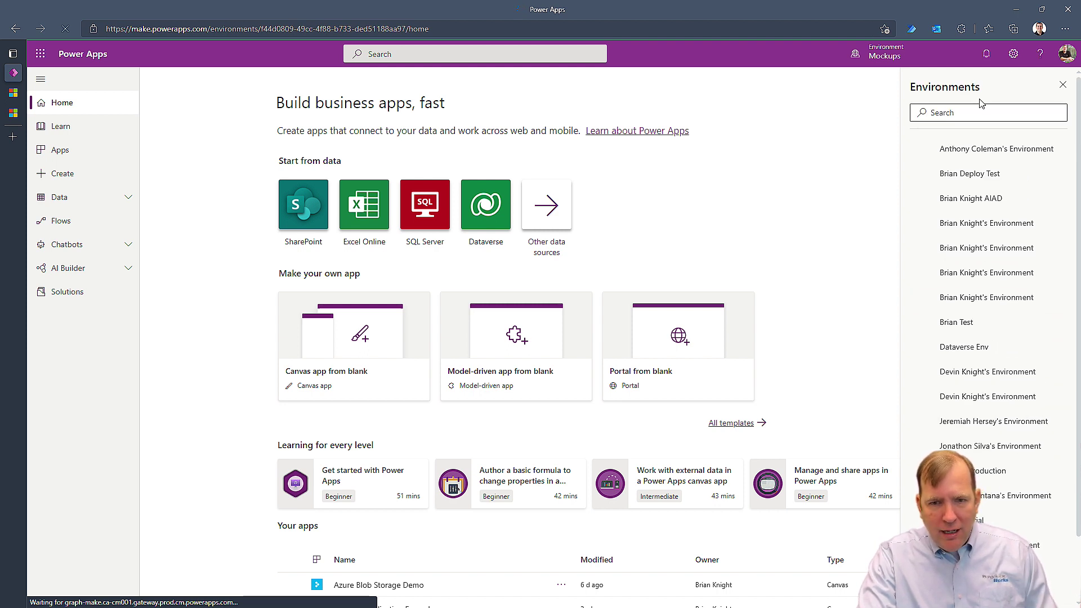
{"action": "left_click", "coordinate": [980, 109]}
{"action": "type", "text": "coe"}
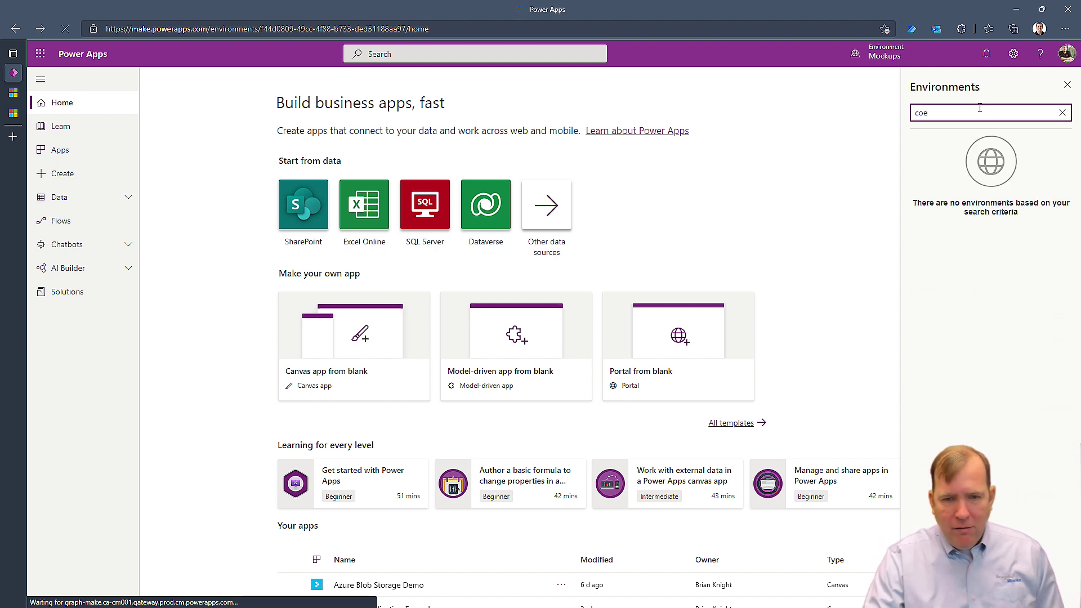
{"action": "key", "text": "BackSpace"}
{"action": "key", "text": "BackSpace"}
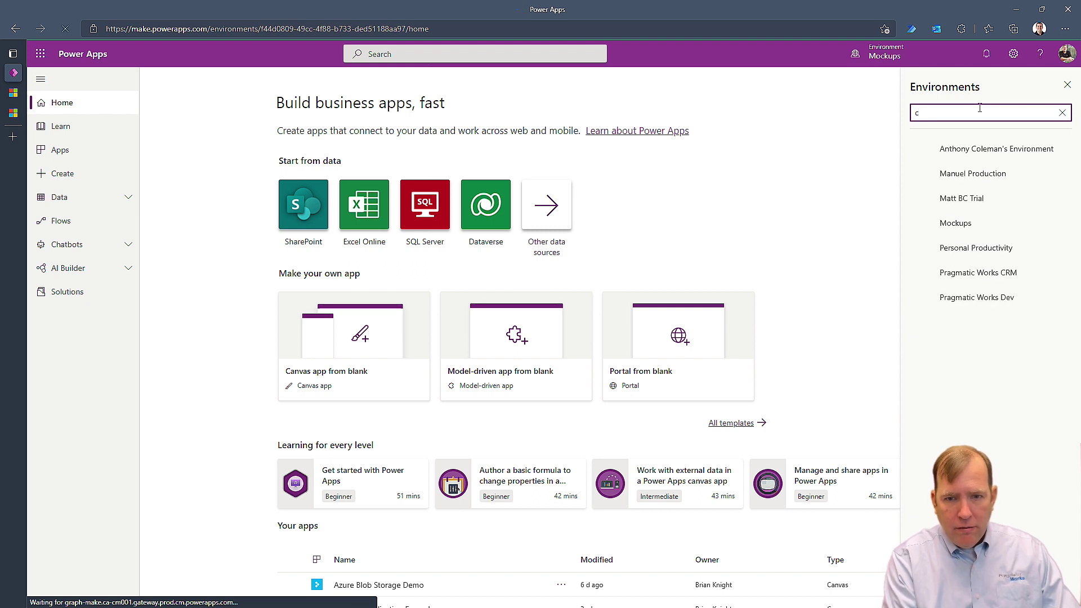
{"action": "type", "text": "ent"}
{"action": "key", "text": "BackSpace"}
{"action": "key", "text": "BackSpace"}
{"action": "key", "text": "BackSpace"}
{"action": "key", "text": "BackSpace"}
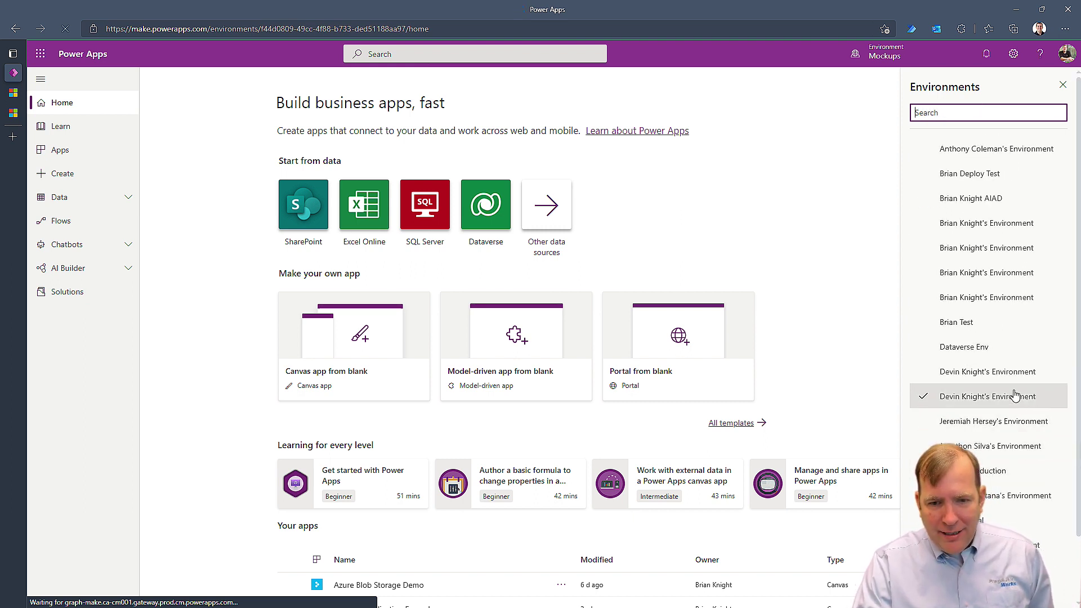
Click through BC trial, AIAD, a personal developer environment and Dataverse Env in the list
{"action": "scroll", "coordinate": [1013, 394], "scroll_direction": "down", "scroll_amount": 2}
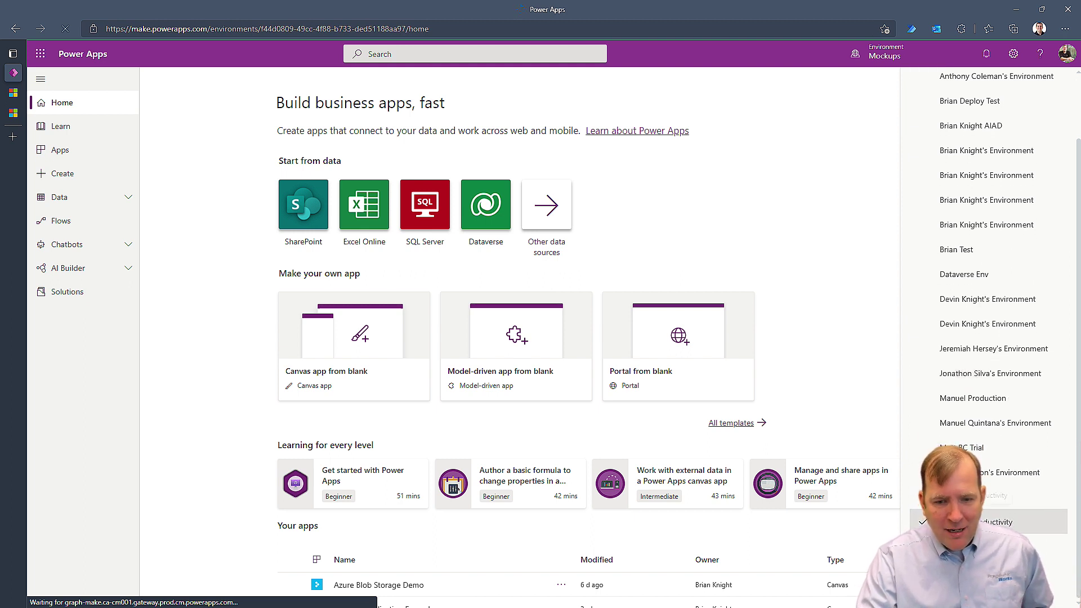
{"action": "left_click", "coordinate": [996, 450]}
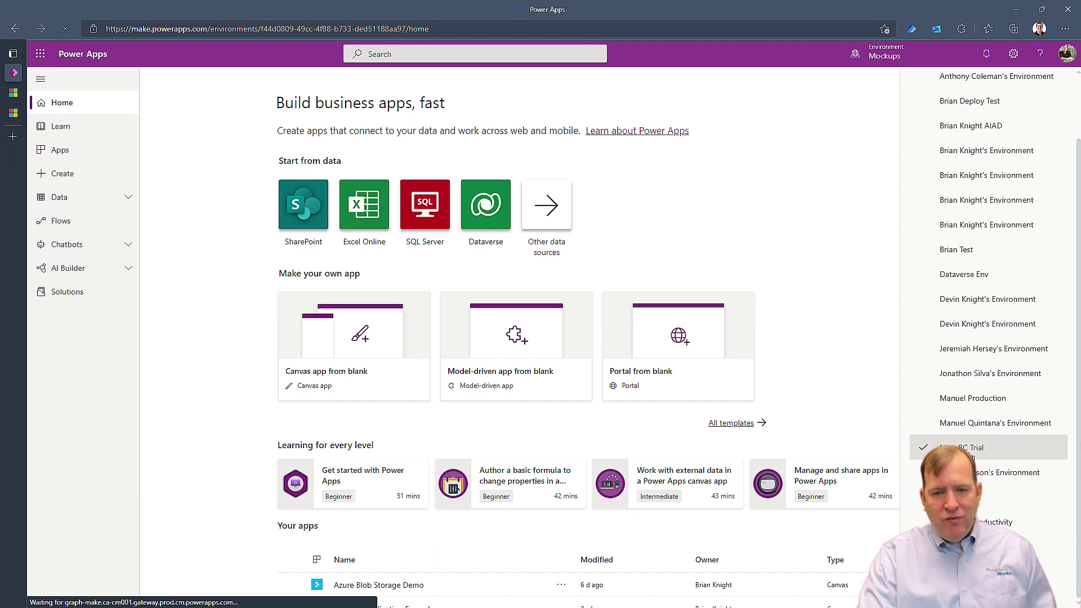
{"action": "scroll", "coordinate": [1014, 450], "scroll_direction": "up", "scroll_amount": 2}
{"action": "left_click", "coordinate": [1045, 199]}
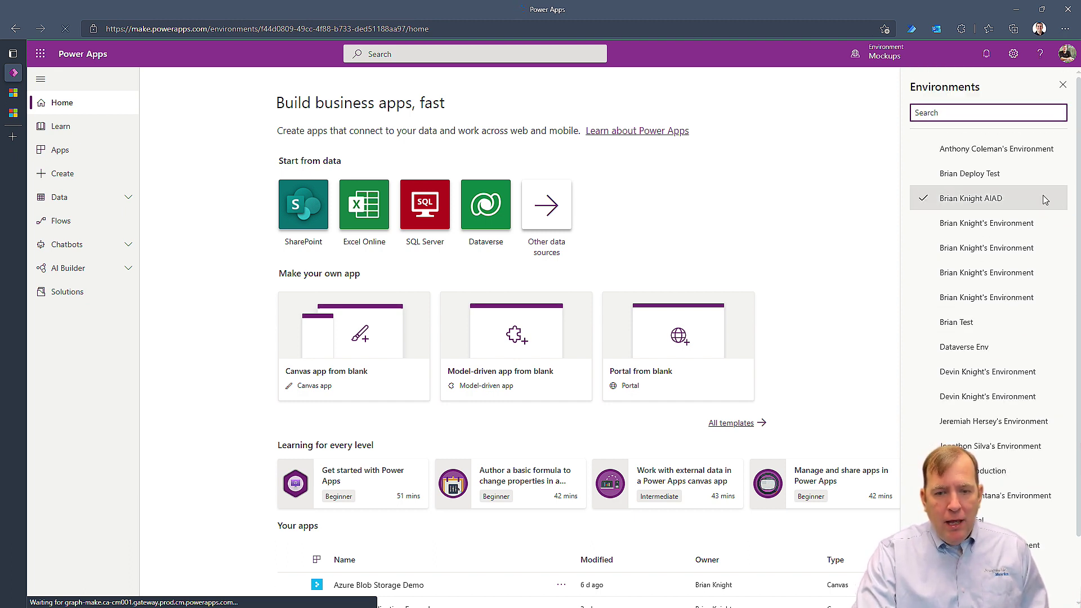
{"action": "left_click", "coordinate": [1030, 216]}
{"action": "left_click", "coordinate": [1033, 353]}
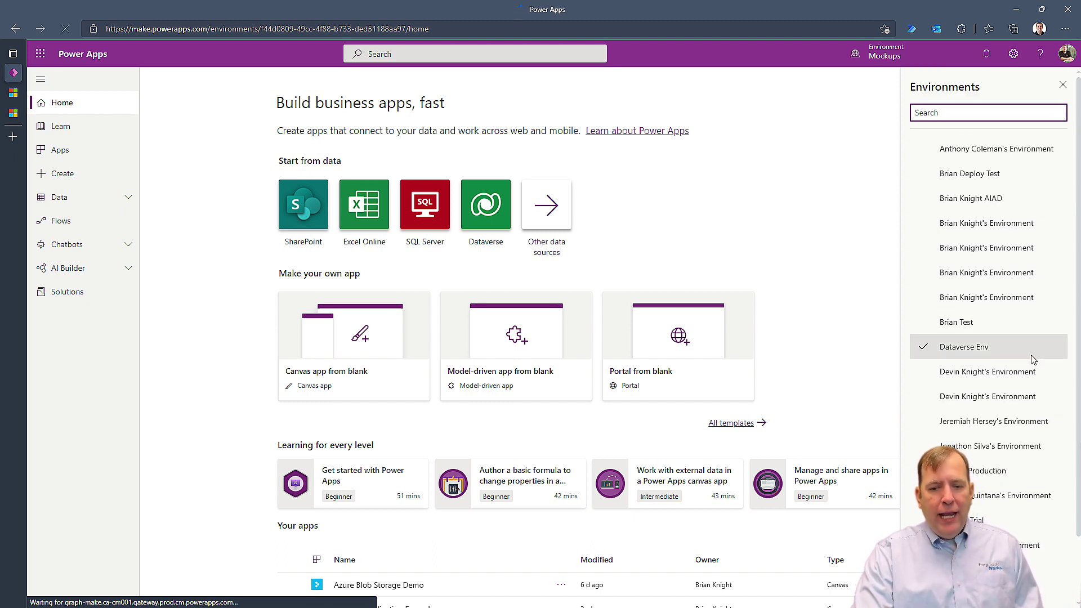